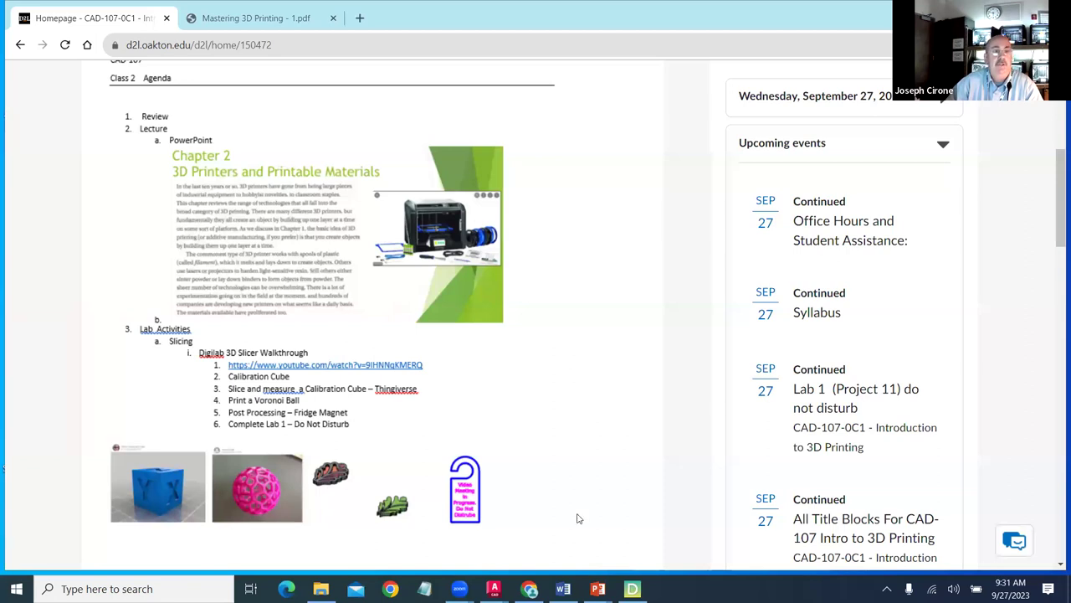
# Start the 3D Printing lecture slideshow in Presenter View at slide 1 of 25
pyautogui.moveTo(597, 588)
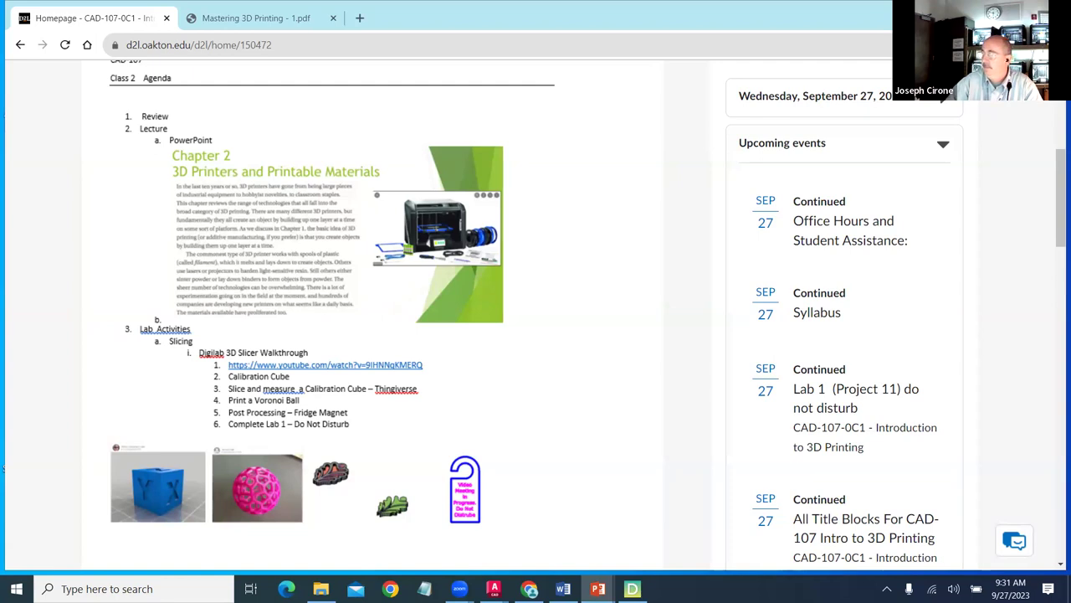
pyautogui.press('F5')
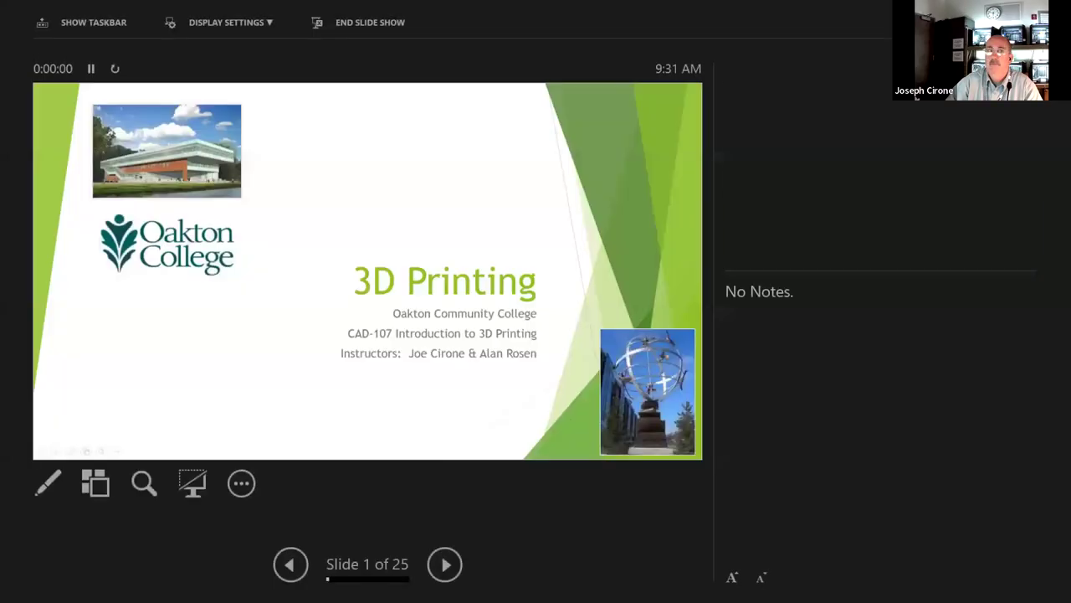
# Open the Display Settings dropdown at the top of Presenter View
pyautogui.click(261, 26)
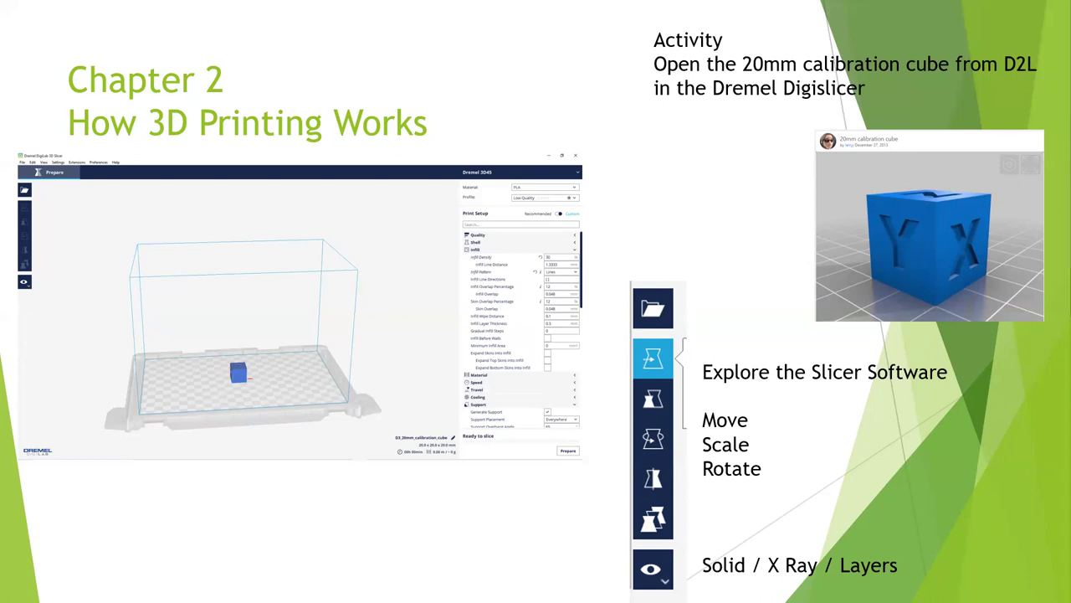
# Switch to Chrome showing the Google search results for 'thingiverse'
pyautogui.hotkey('alt', 'Tab')
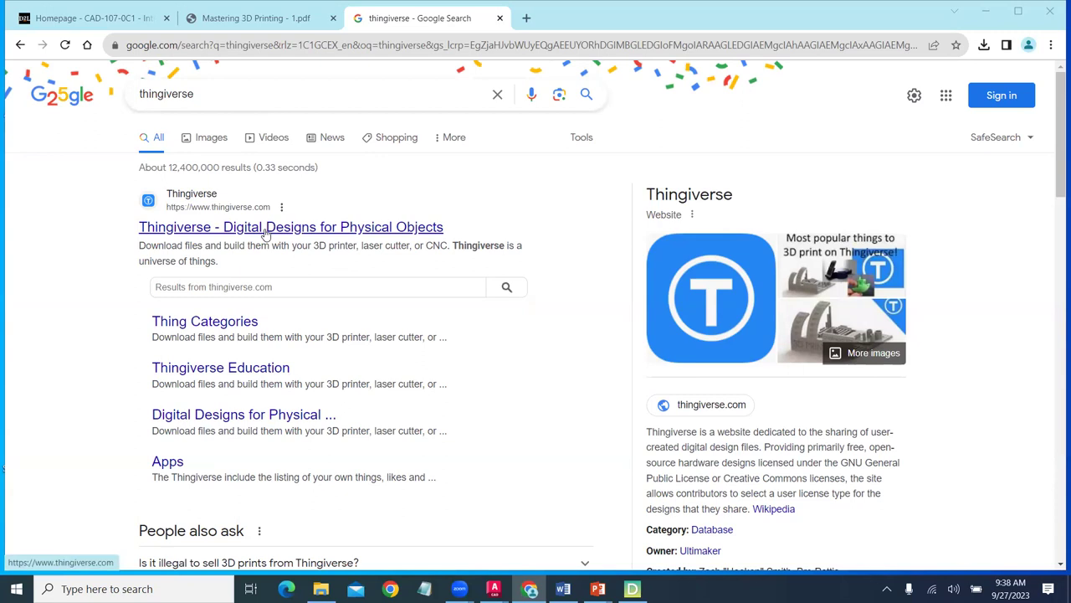
# Open Thingiverse from the Google results, allow all cookies, and browse the home page
pyautogui.click(347, 224)
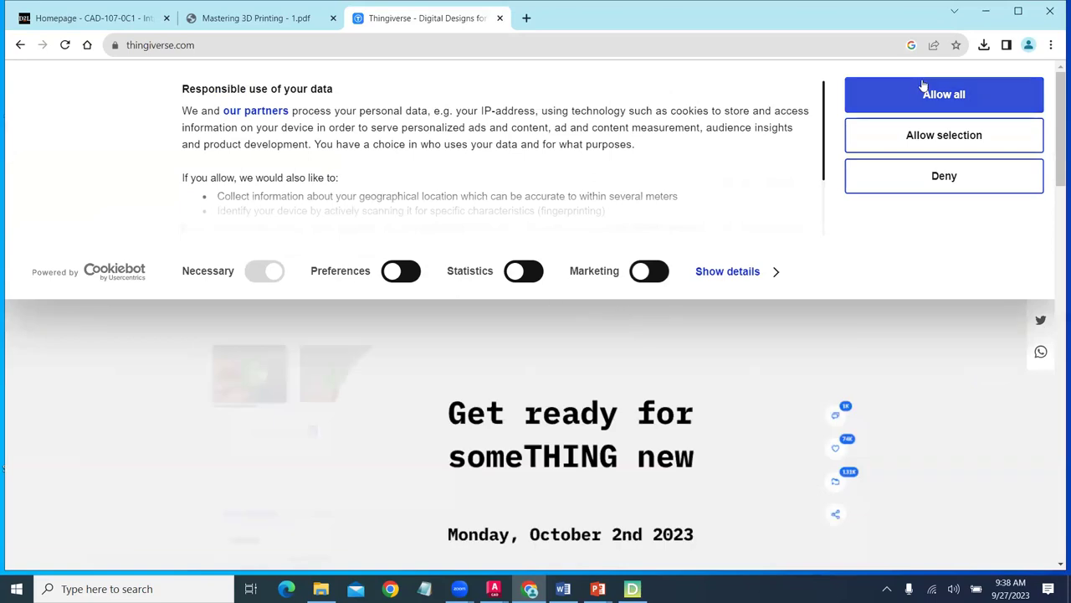
pyautogui.click(923, 93)
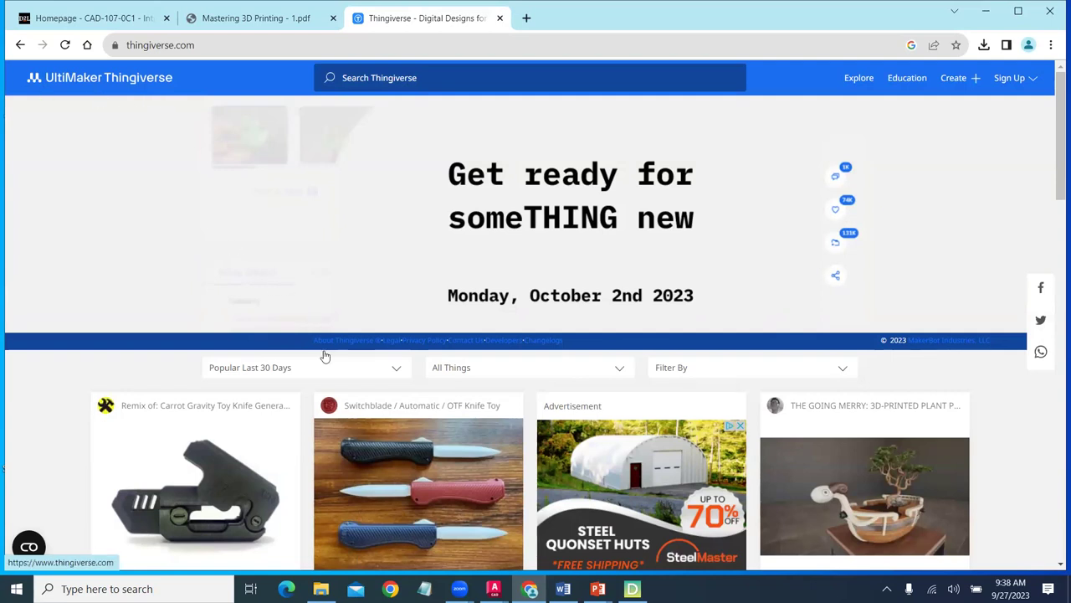
pyautogui.scroll(-2, 327, 354)
pyautogui.scroll(-4, 486, 403)
pyautogui.scroll(1, 489, 403)
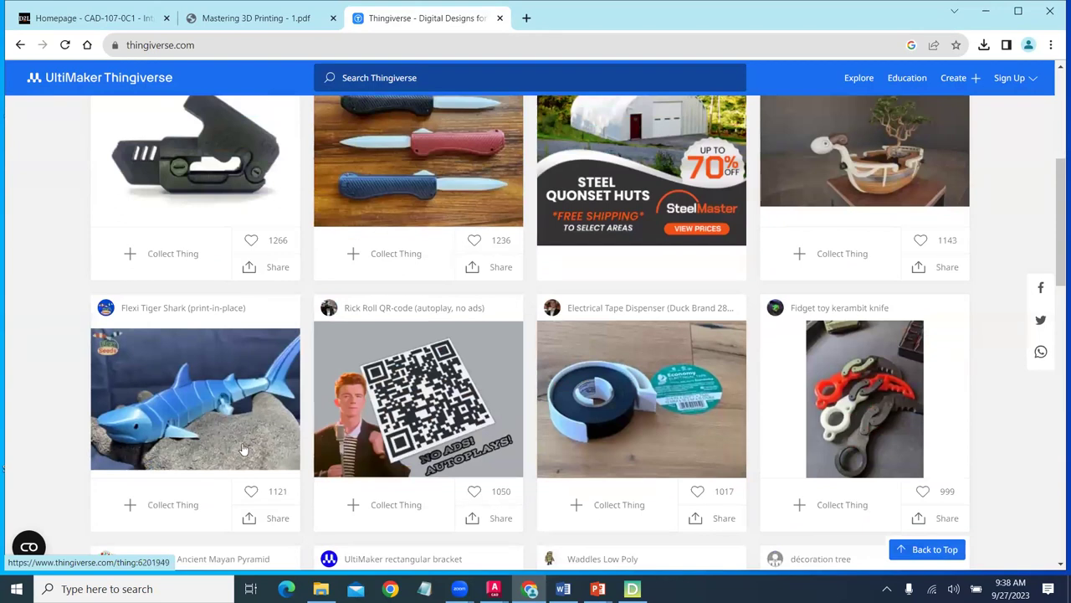
pyautogui.scroll(4, 426, 384)
pyautogui.scroll(1, 435, 268)
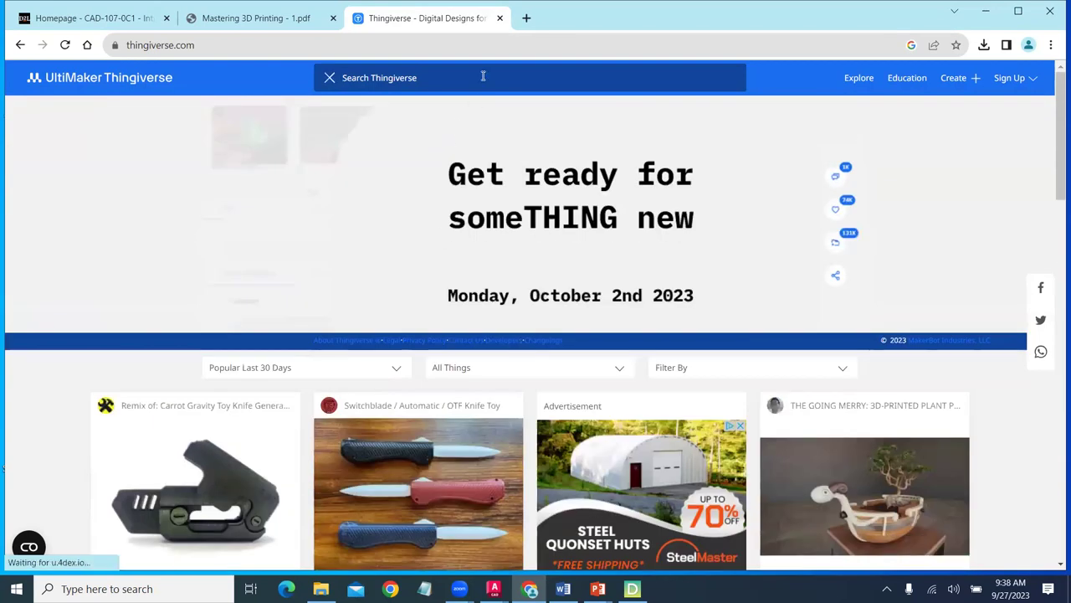
# Search Thingiverse for 'calibration cube'
pyautogui.write('calibration cube')
pyautogui.press('Return')
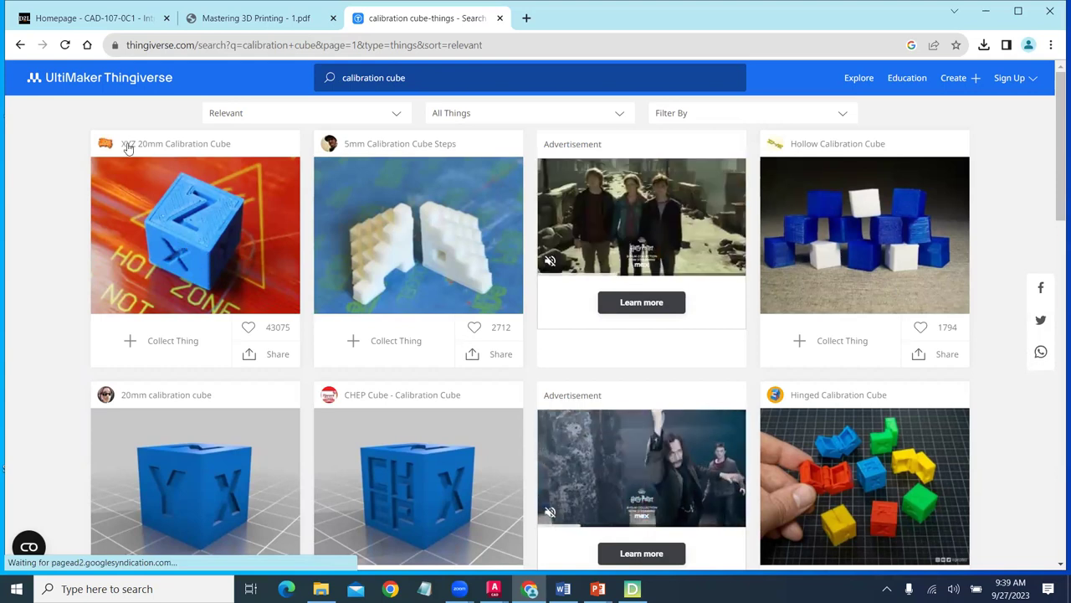
# Download the XYZ 20mm Calibration Cube files as a zip and show it in Downloads
pyautogui.click(226, 245)
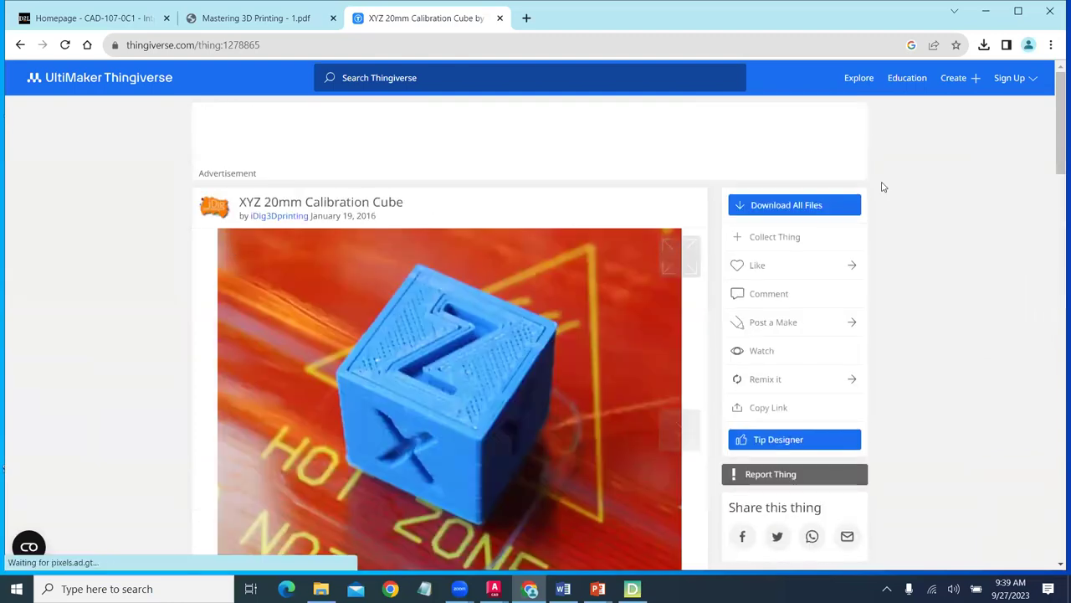
pyautogui.click(787, 206)
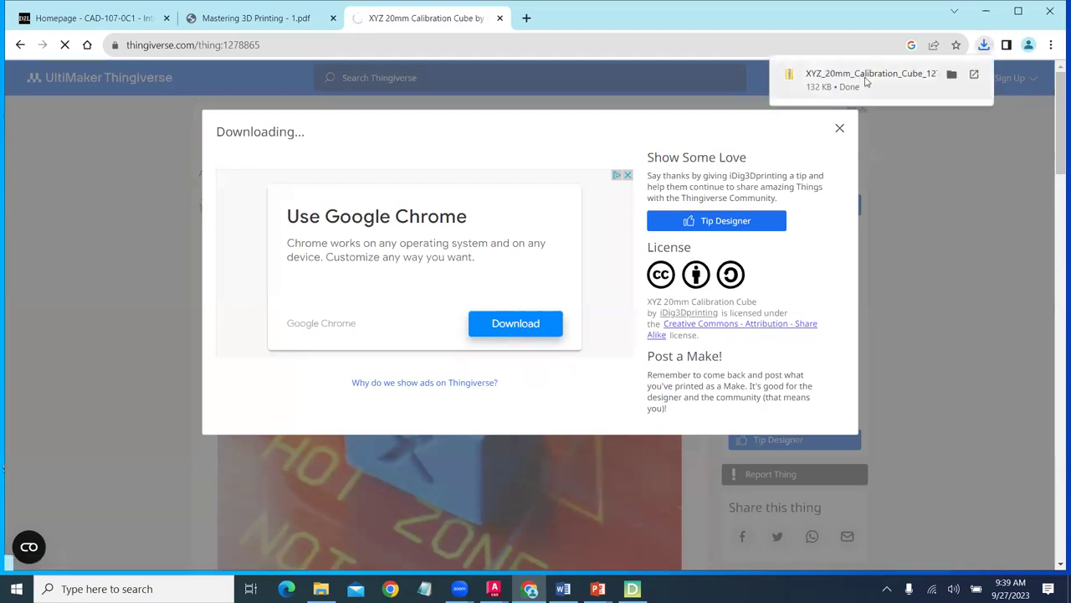
pyautogui.click(950, 75)
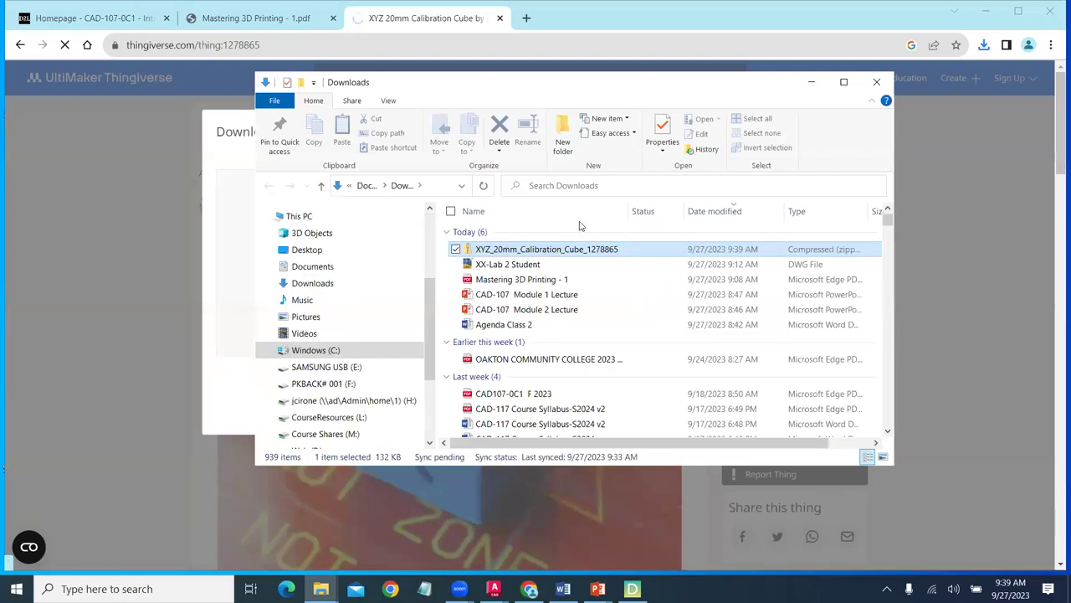
# Extract the calibration cube zip into E:\Fall 2023\CAD-107\2 on the SAMSUNG USB drive
pyautogui.doubleClick(521, 251)
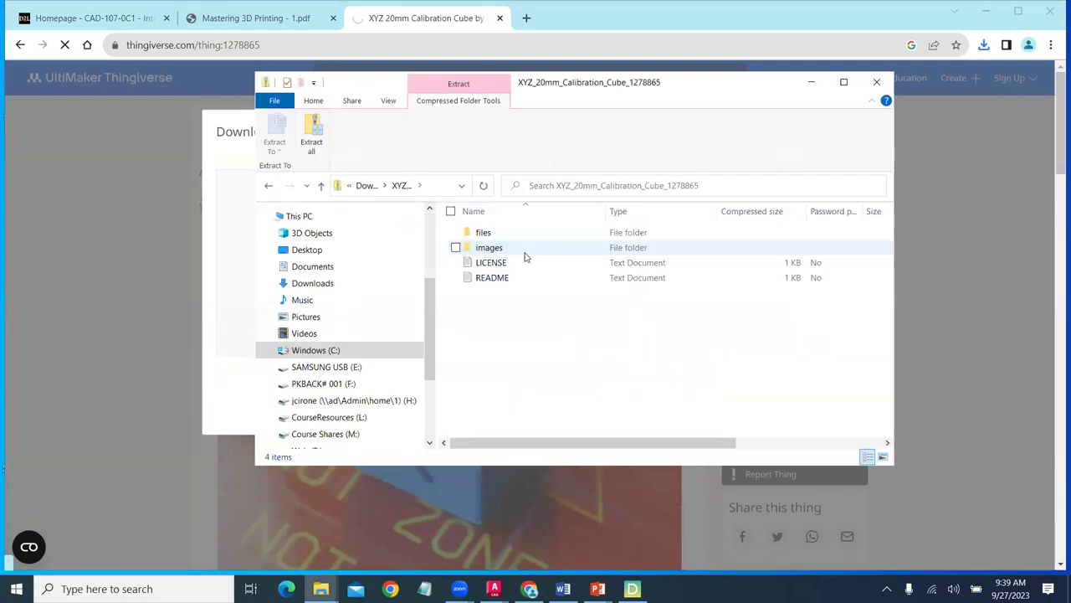
pyautogui.click(311, 134)
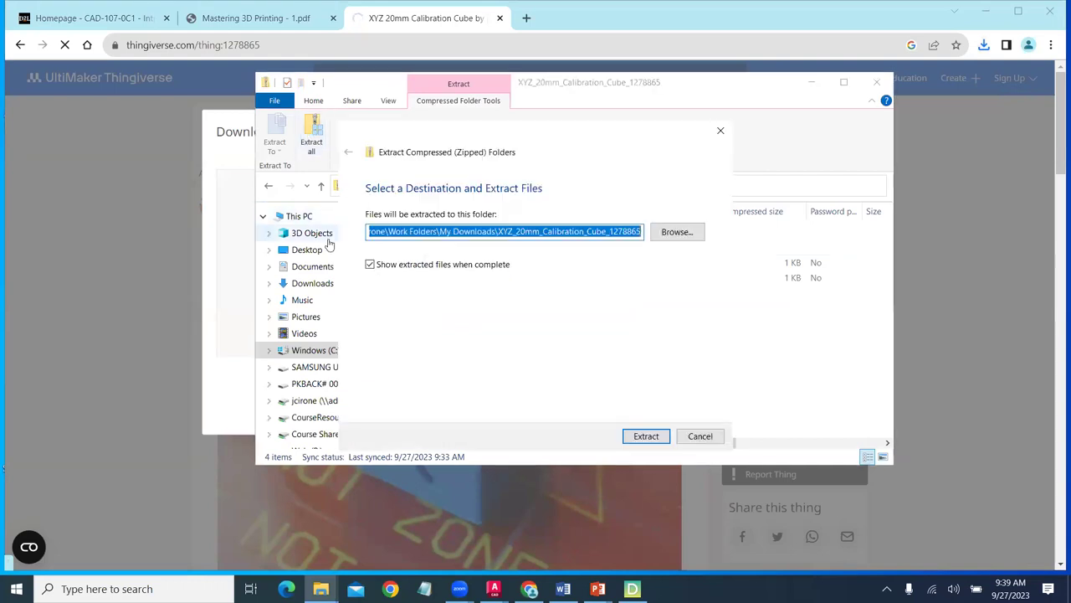
pyautogui.click(677, 231)
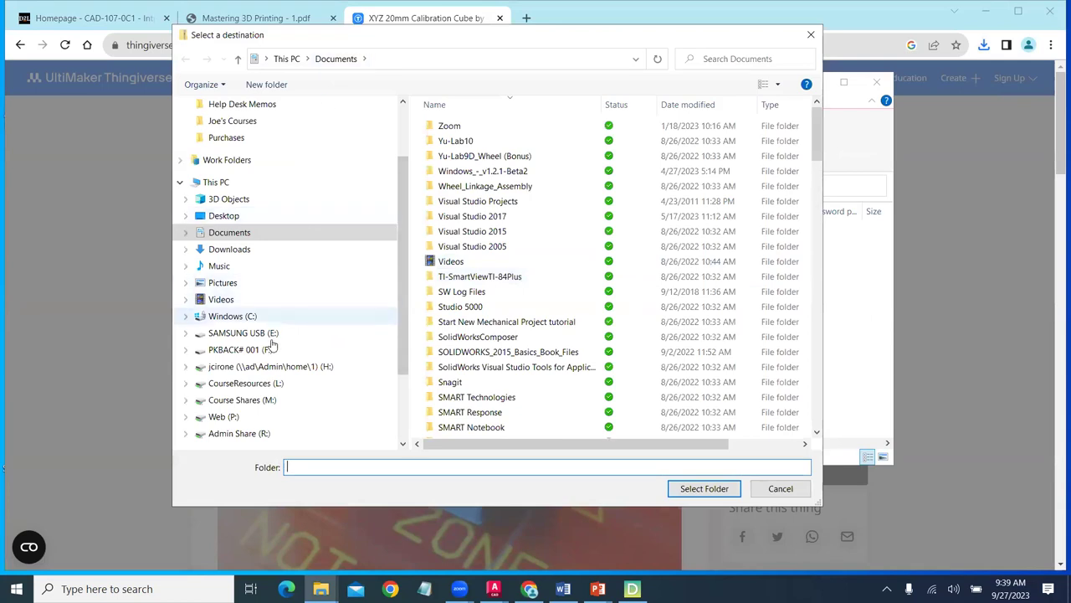
pyautogui.click(248, 334)
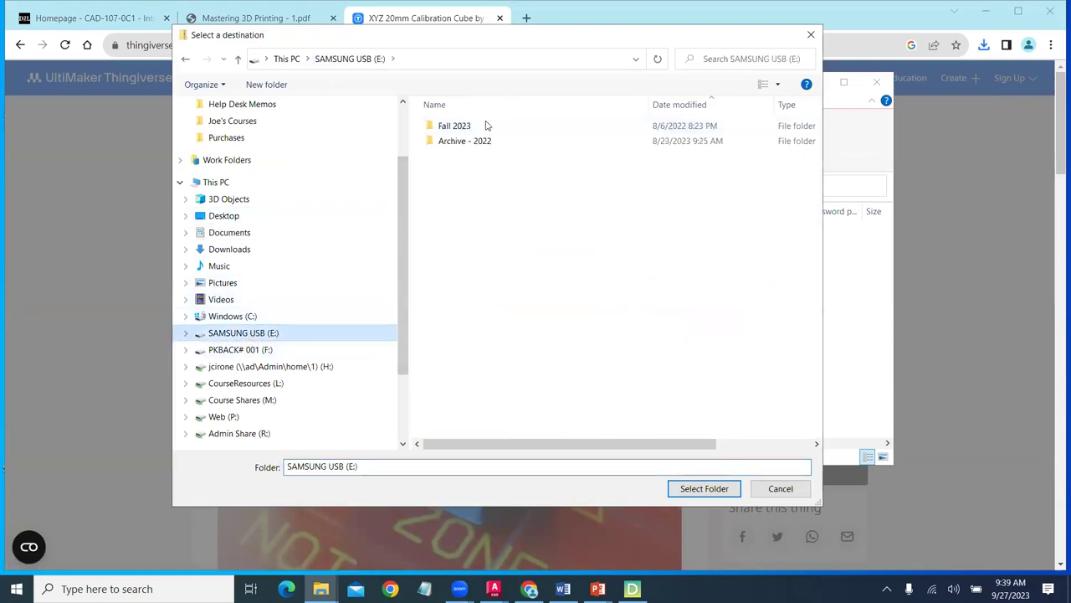
pyautogui.doubleClick(456, 128)
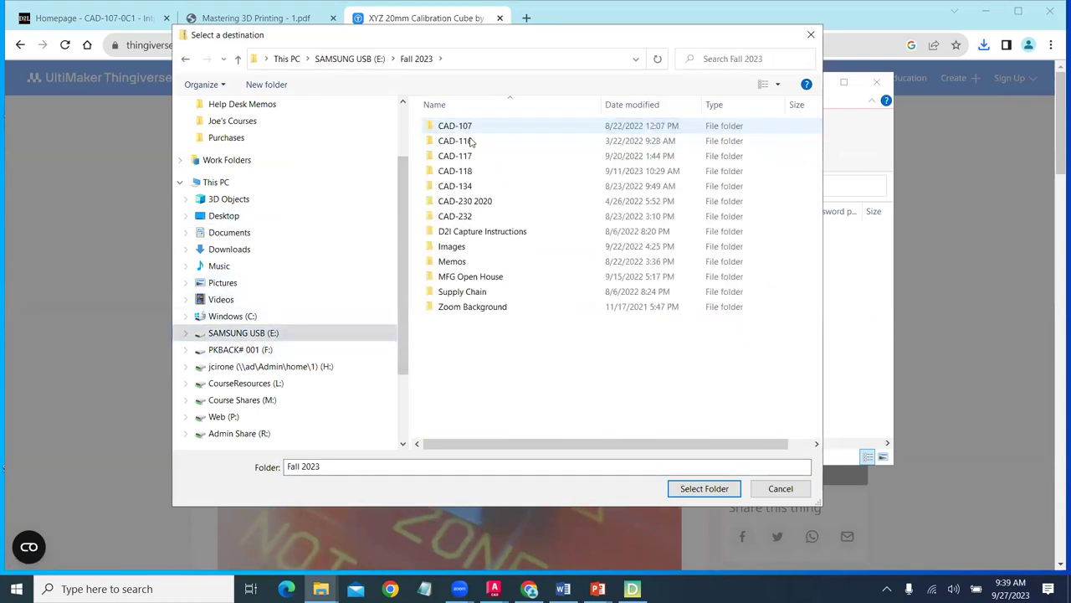
pyautogui.doubleClick(459, 127)
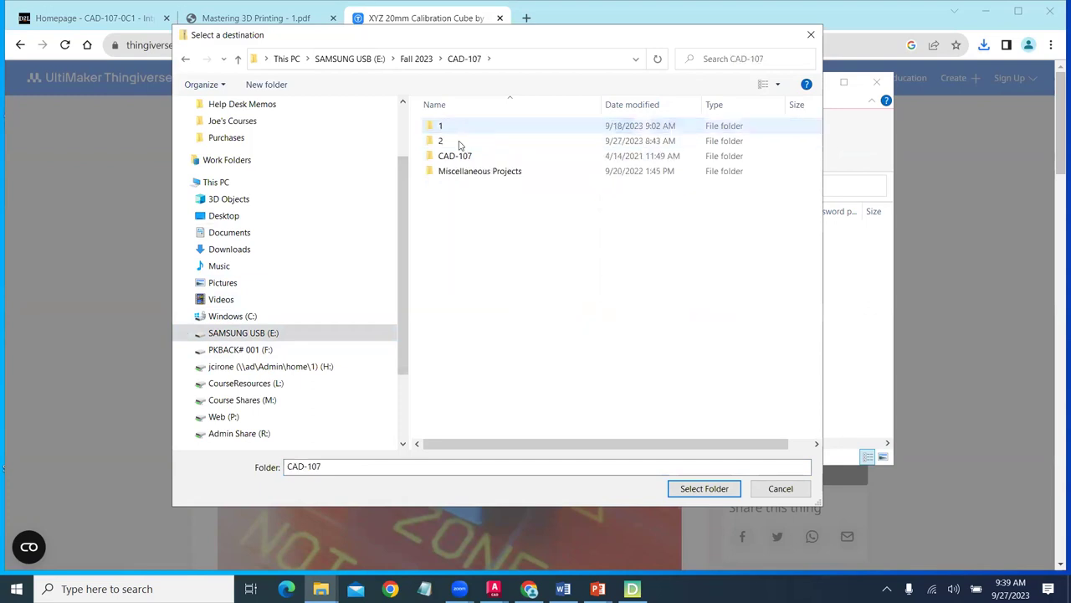
pyautogui.doubleClick(448, 144)
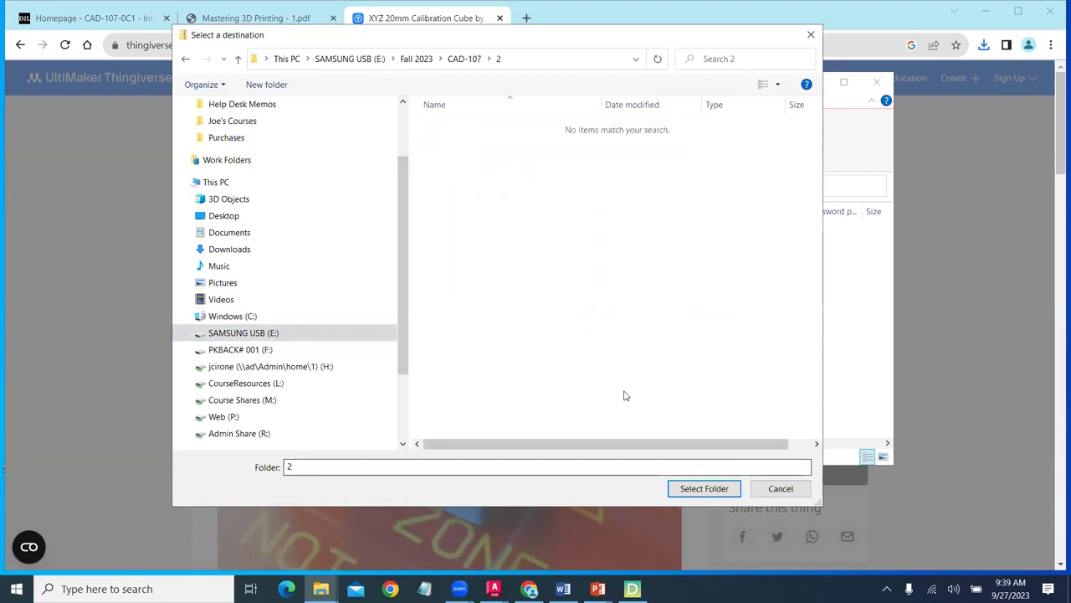
pyautogui.click(704, 488)
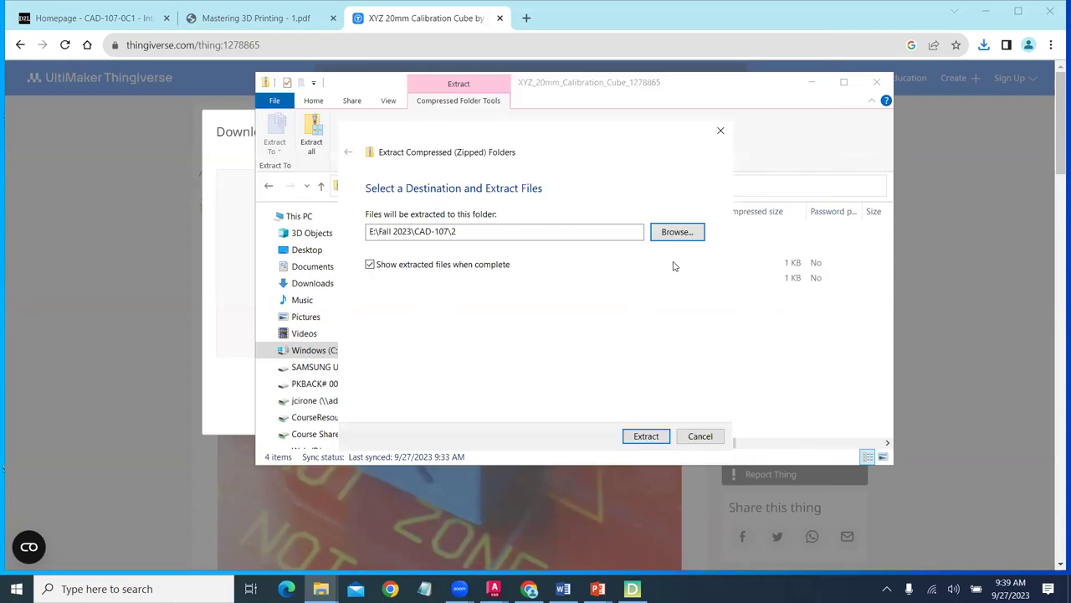
pyautogui.click(646, 435)
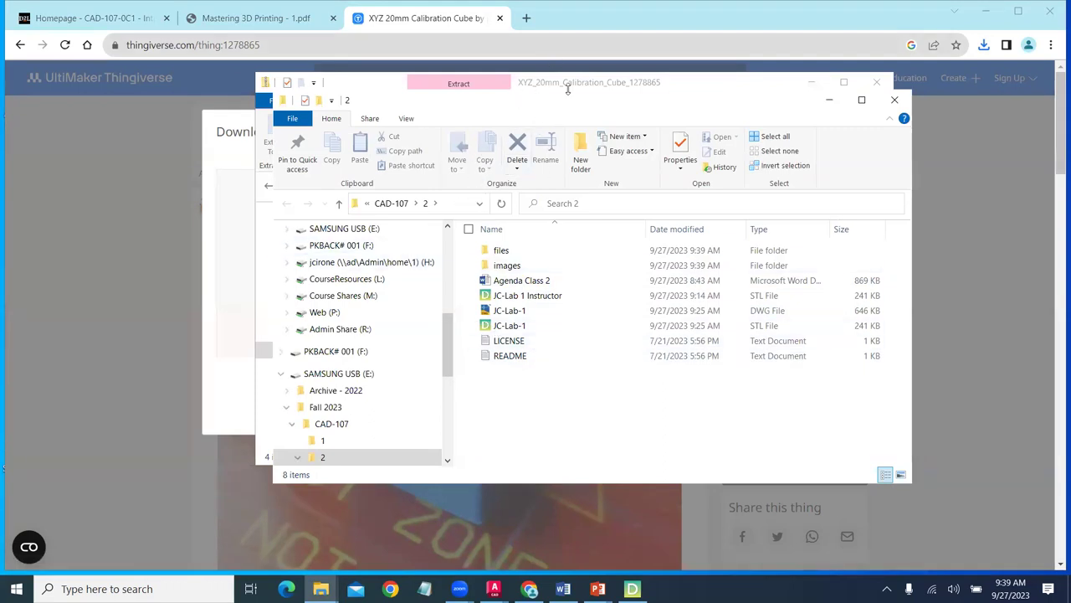
# Close both File Explorer windows and switch to the Dremel slicer
pyautogui.click(693, 89)
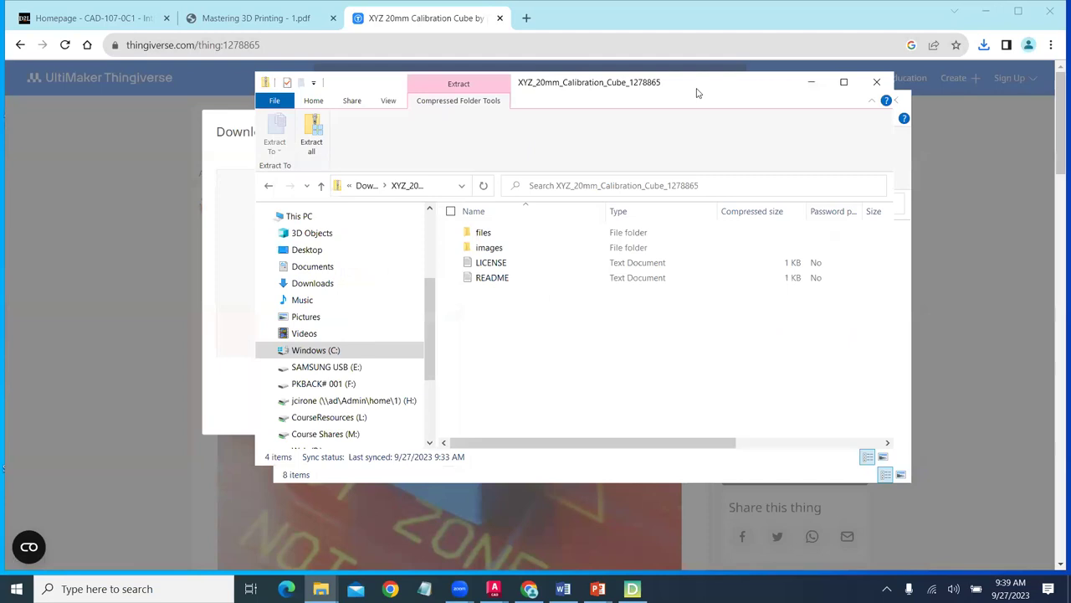
pyautogui.click(876, 81)
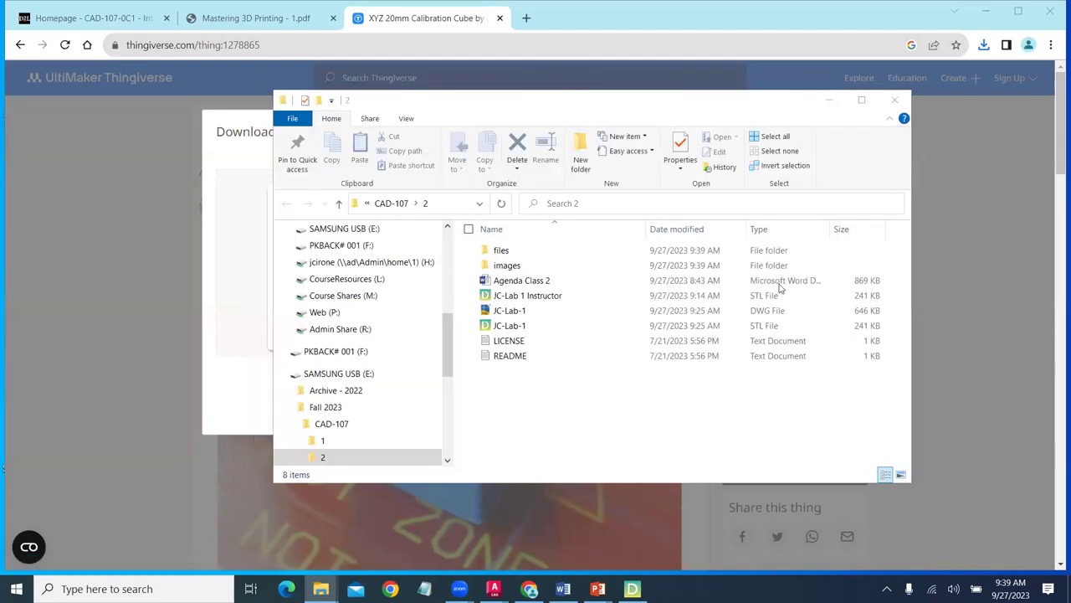
pyautogui.click(861, 100)
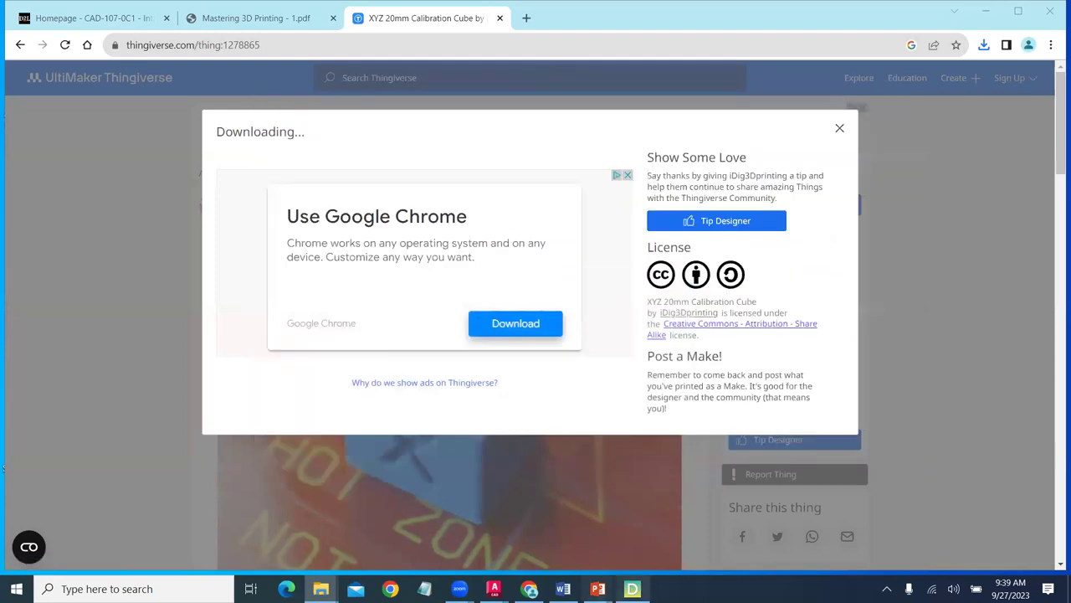
pyautogui.click(633, 586)
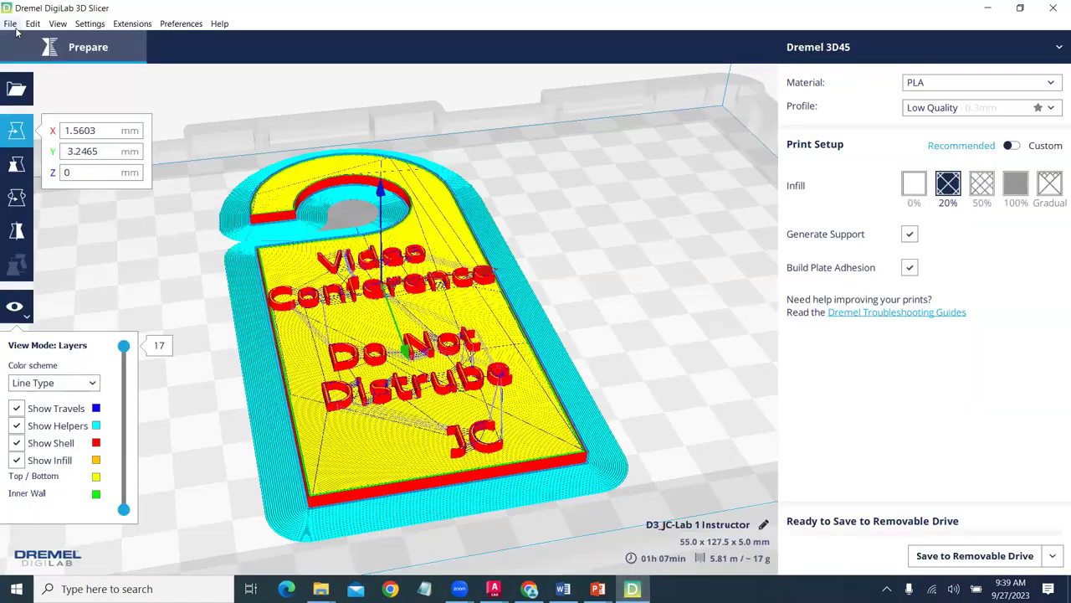
# Start a new project, confirming removal of the door-hanger model from the build plate
pyautogui.click(10, 24)
pyautogui.click(18, 47)
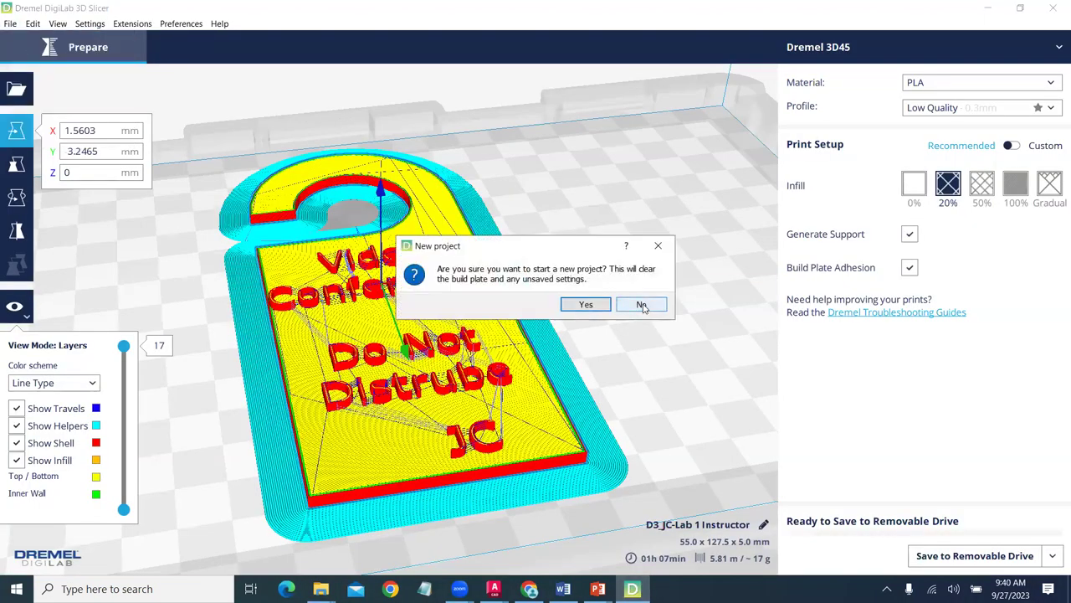
pyautogui.click(583, 304)
pyautogui.scroll(3, 511, 331)
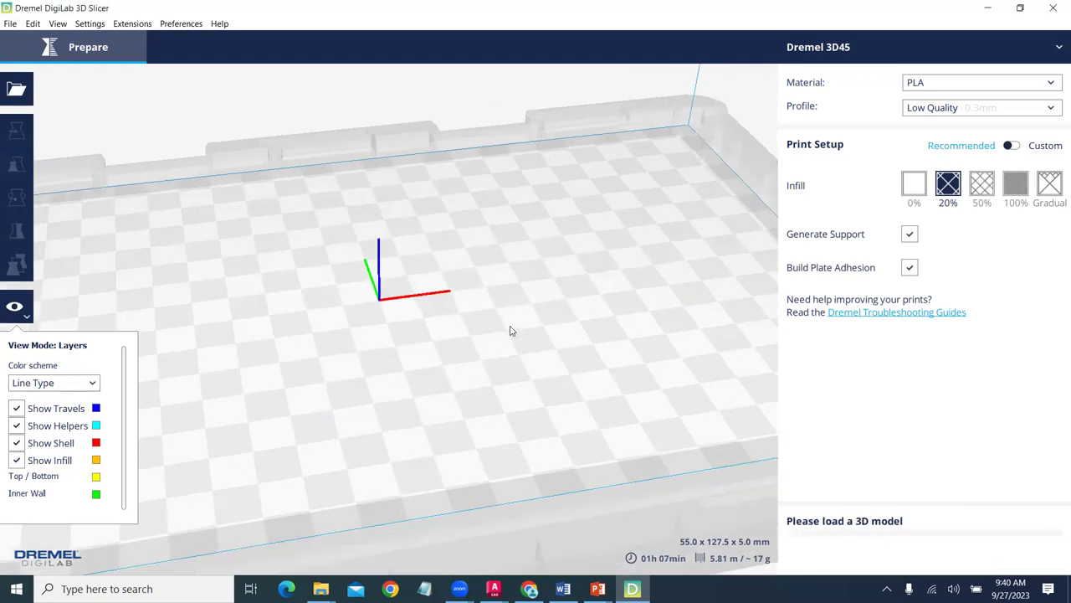
pyautogui.scroll(-5, 513, 331)
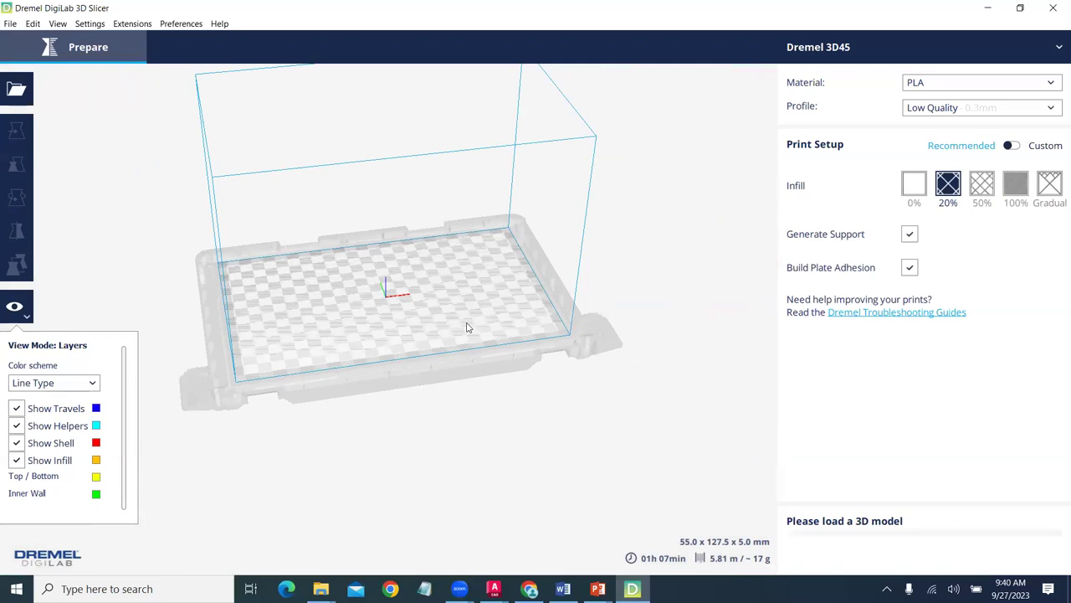
# Load xyzCalibration_cube from the downloaded files folder onto the build plate
pyautogui.click(17, 88)
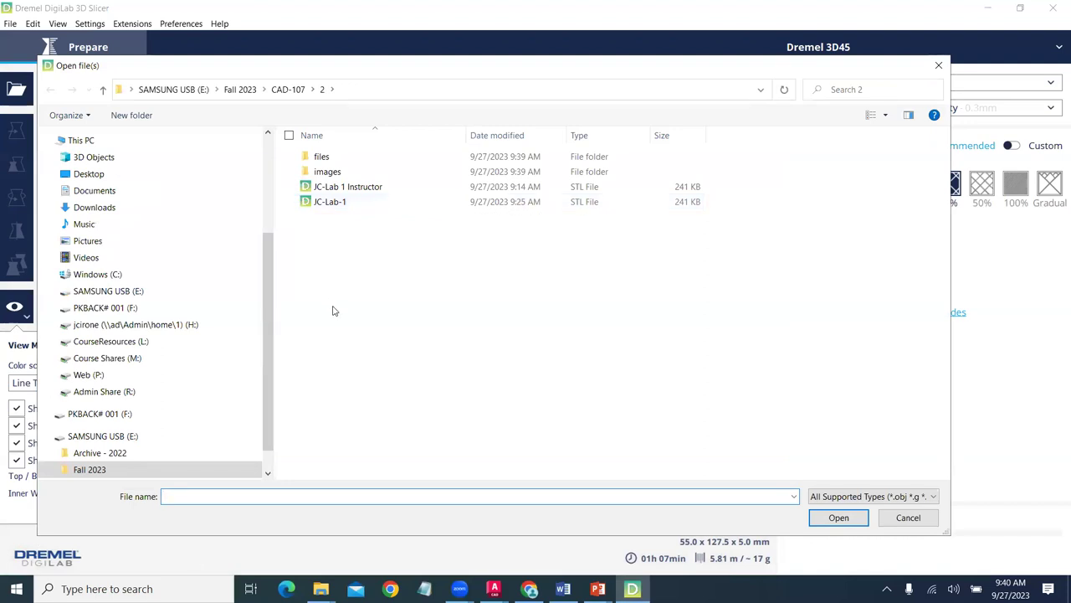
pyautogui.doubleClick(328, 159)
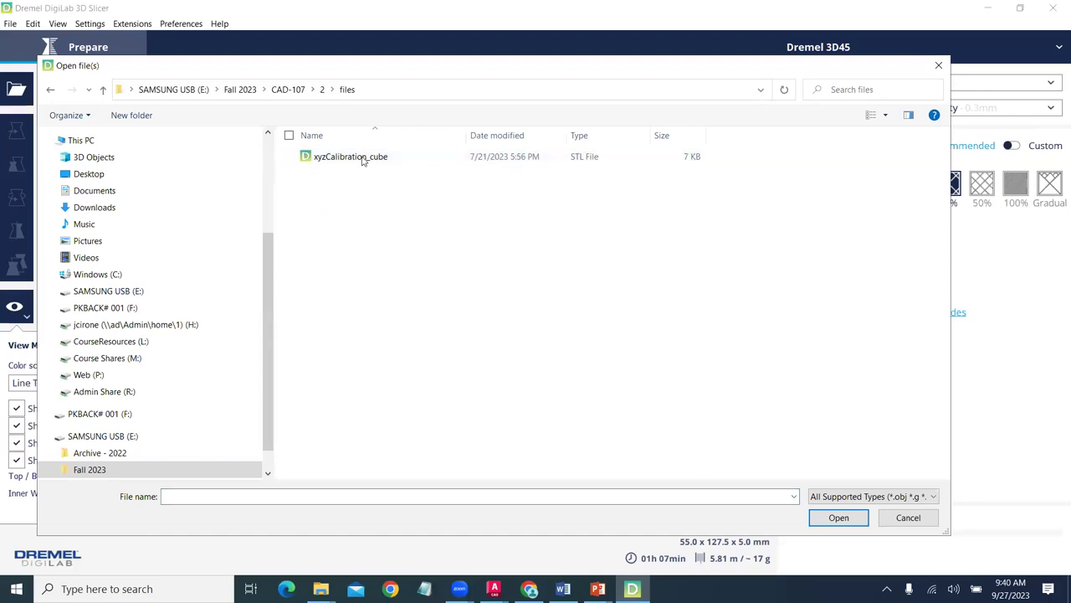
pyautogui.click(356, 158)
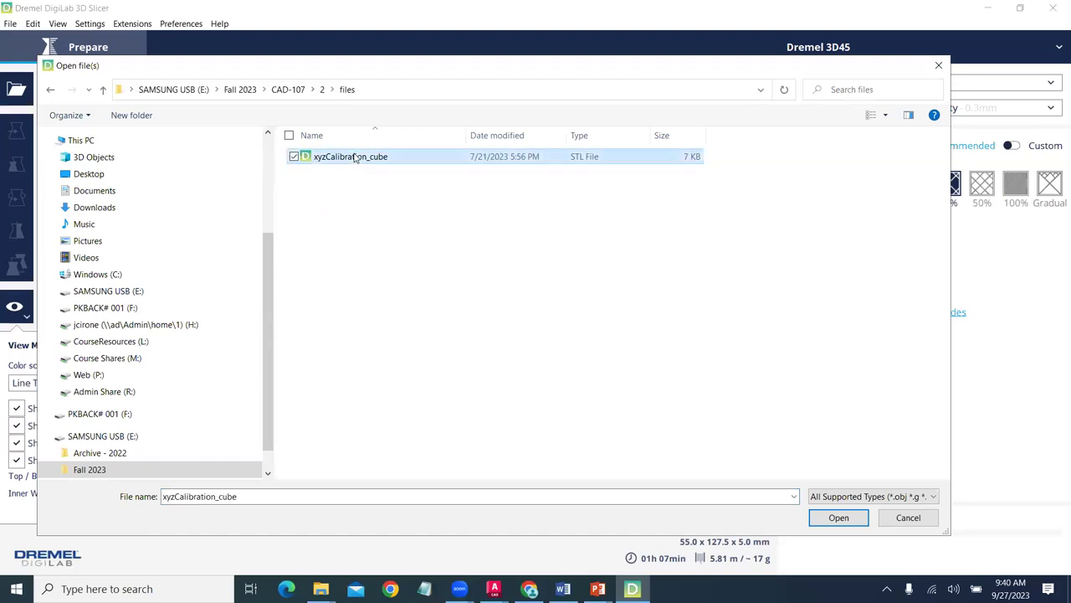
pyautogui.click(827, 521)
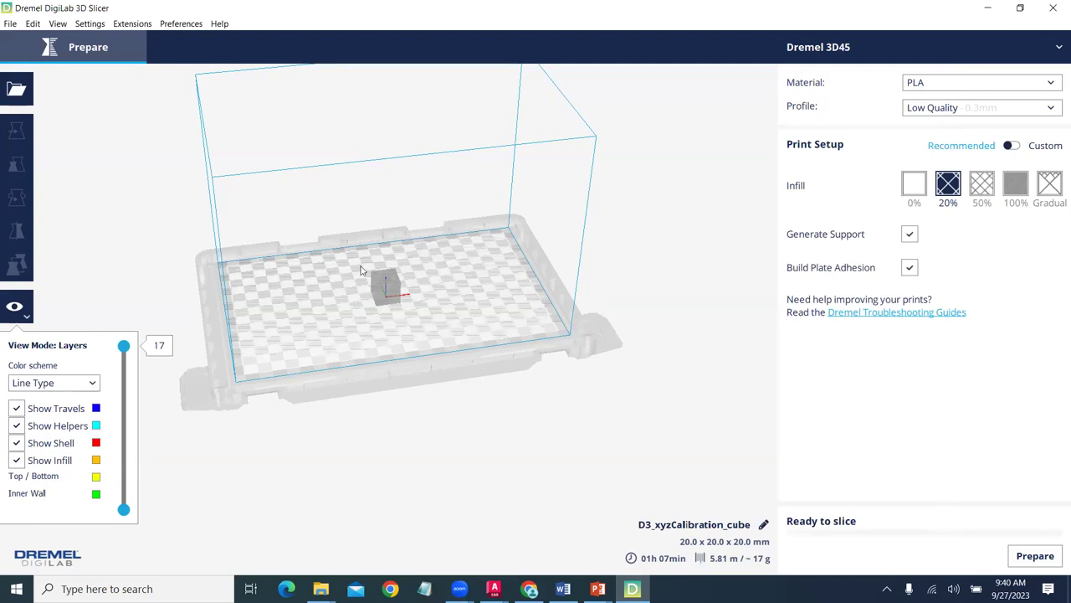
# Keep PLA as the material and switch print settings from Recommended to Custom
pyautogui.scroll(6, 352, 301)
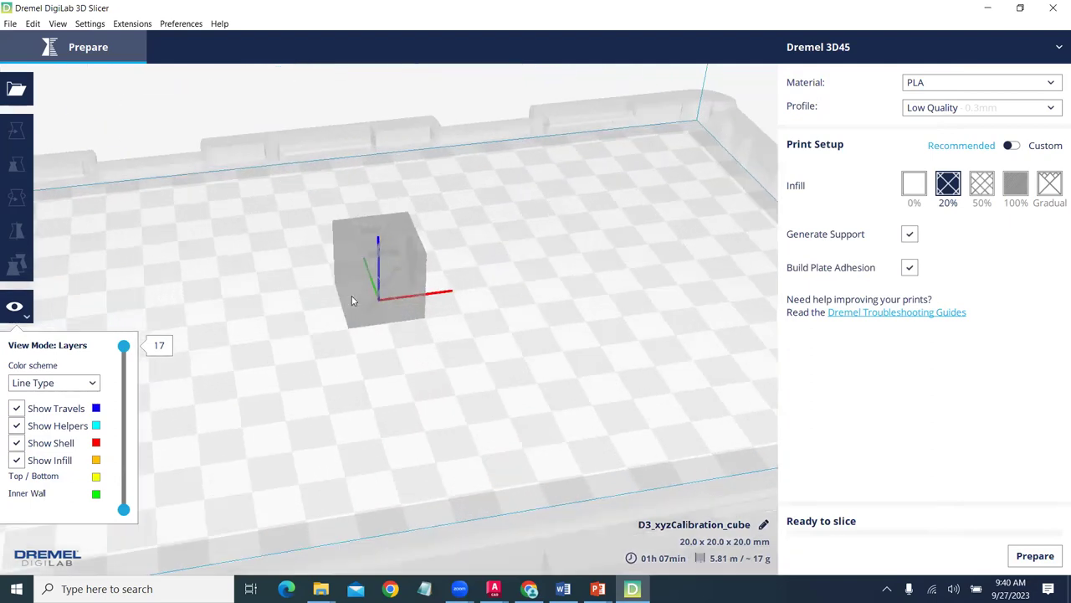
pyautogui.click(1035, 87)
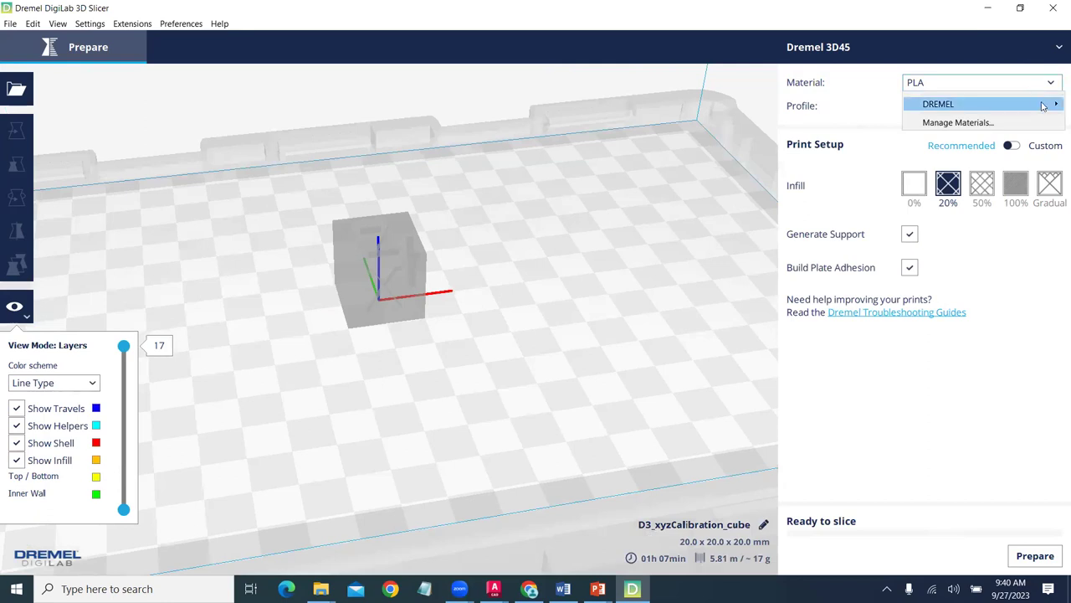
pyautogui.moveTo(1044, 106)
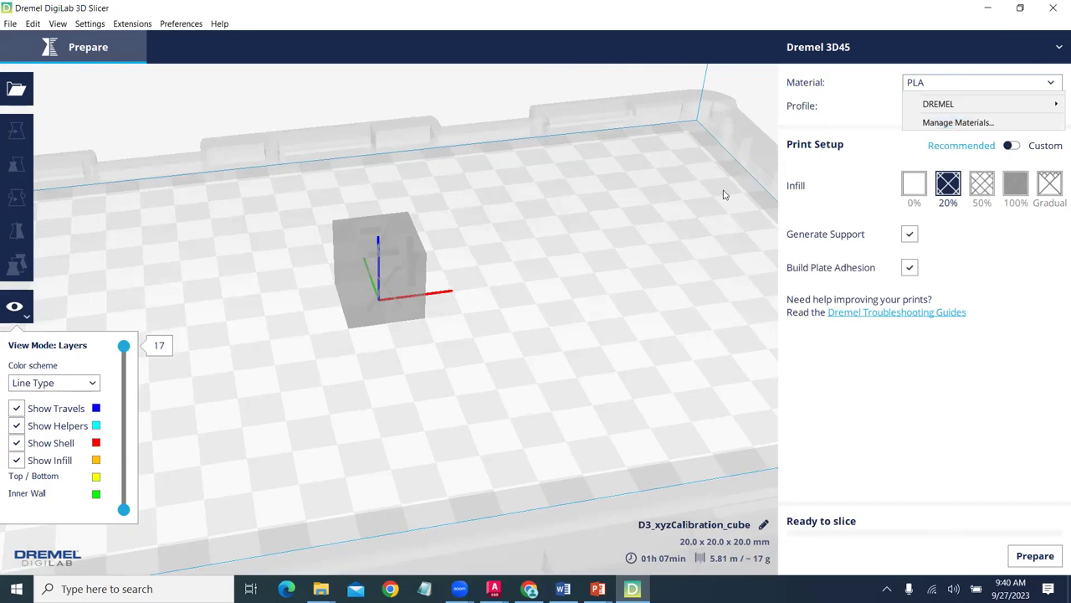
pyautogui.click(955, 210)
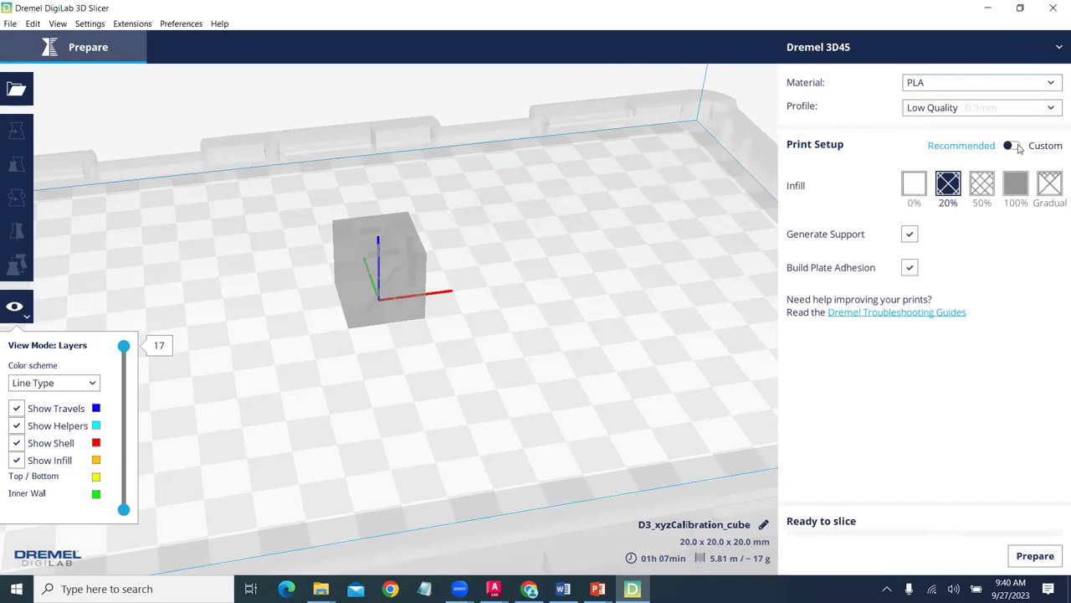
pyautogui.click(1013, 147)
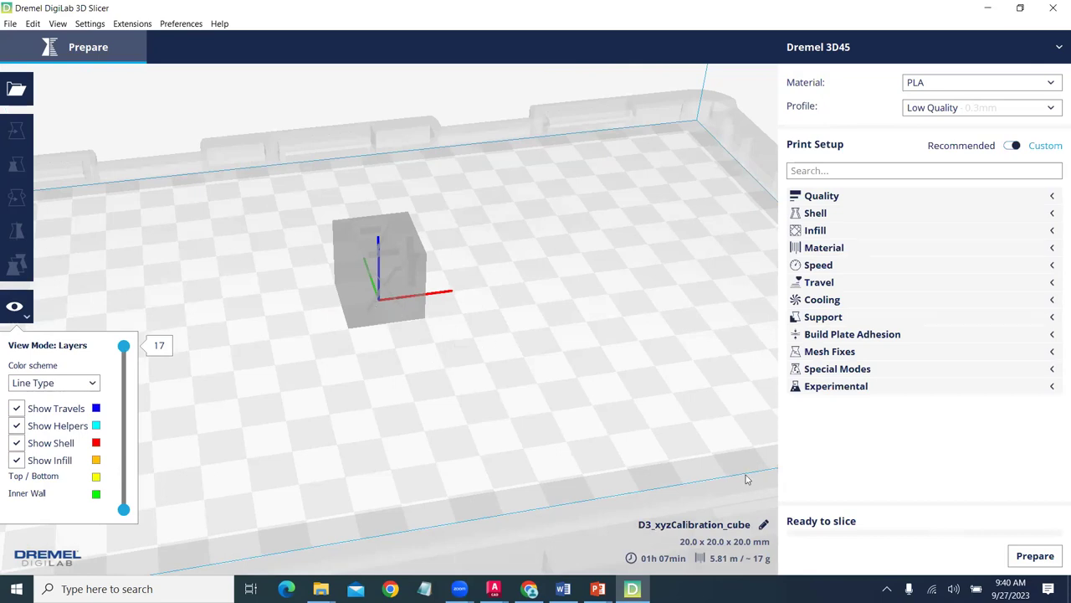
# Slice the calibration cube (15 min, 1.63 m / ~4 g) and orbit to inspect its layers
pyautogui.click(1033, 556)
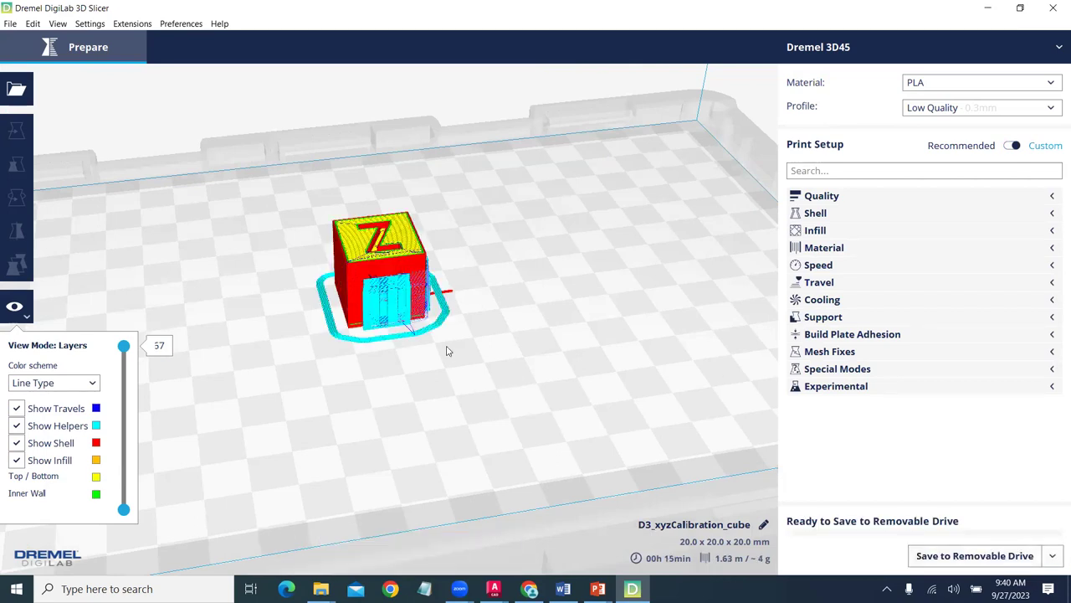
pyautogui.moveTo(526, 354); pyautogui.dragTo(352, 494, button='right')
pyautogui.scroll(3, 359, 507)
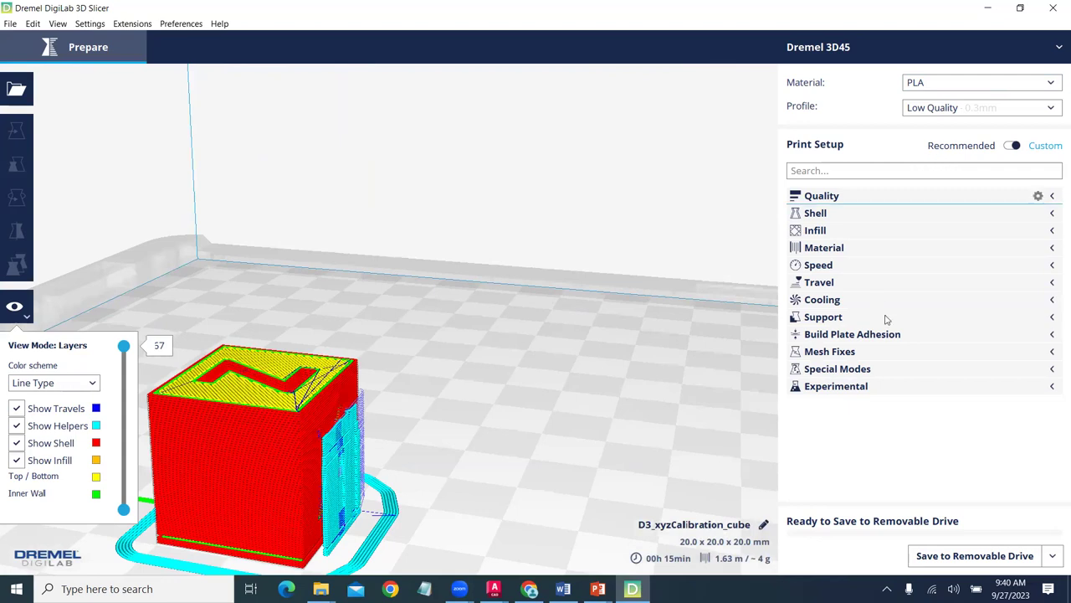
# Uncheck Generate Support and reslice the cube for a 14-minute, 1.49 m estimate
pyautogui.click(1052, 317)
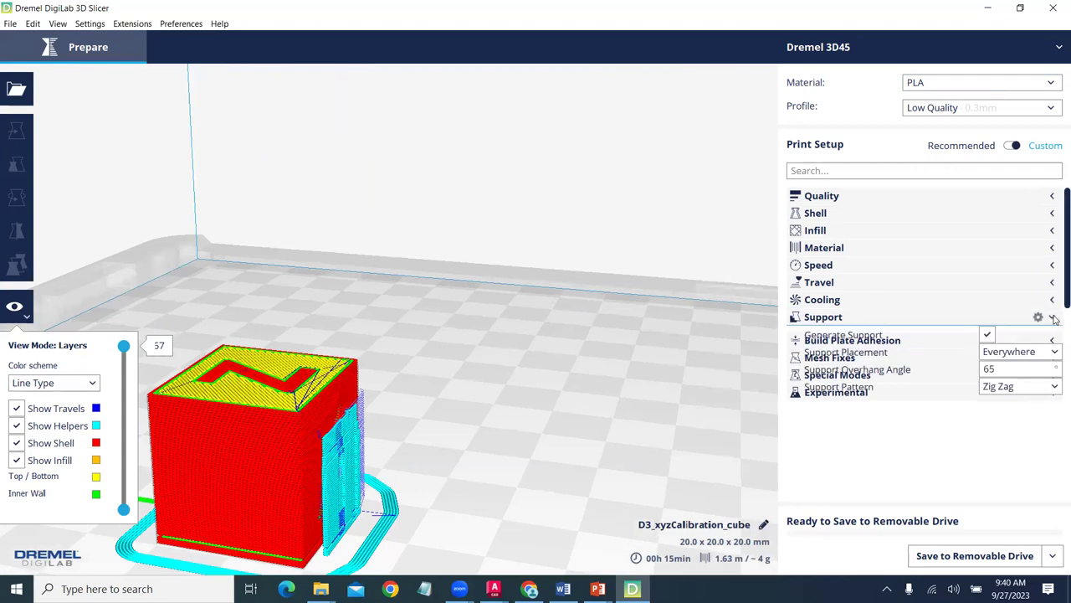
pyautogui.click(988, 335)
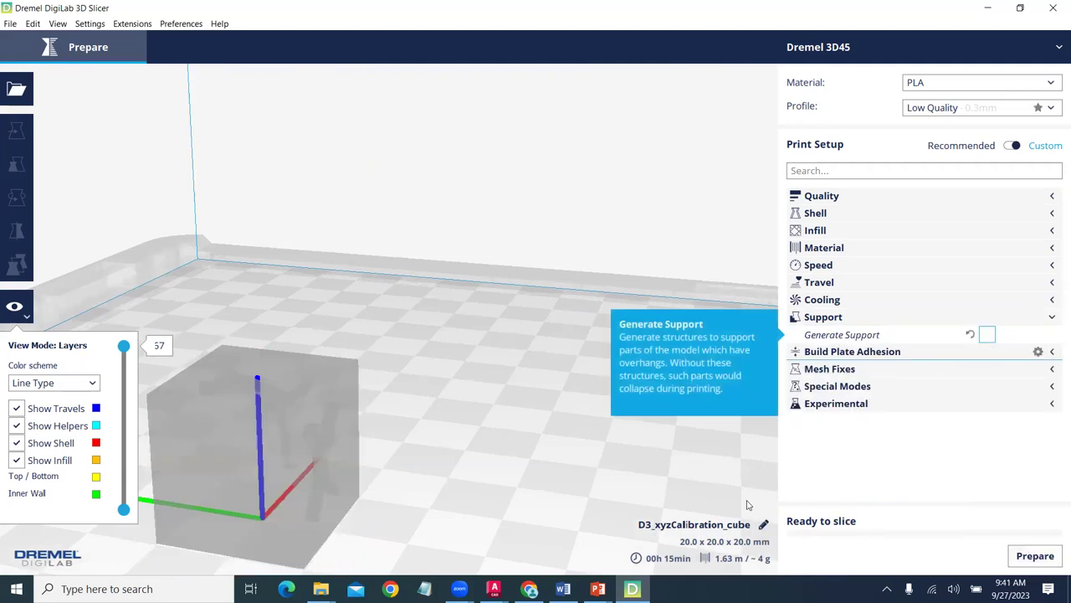
pyautogui.click(1035, 557)
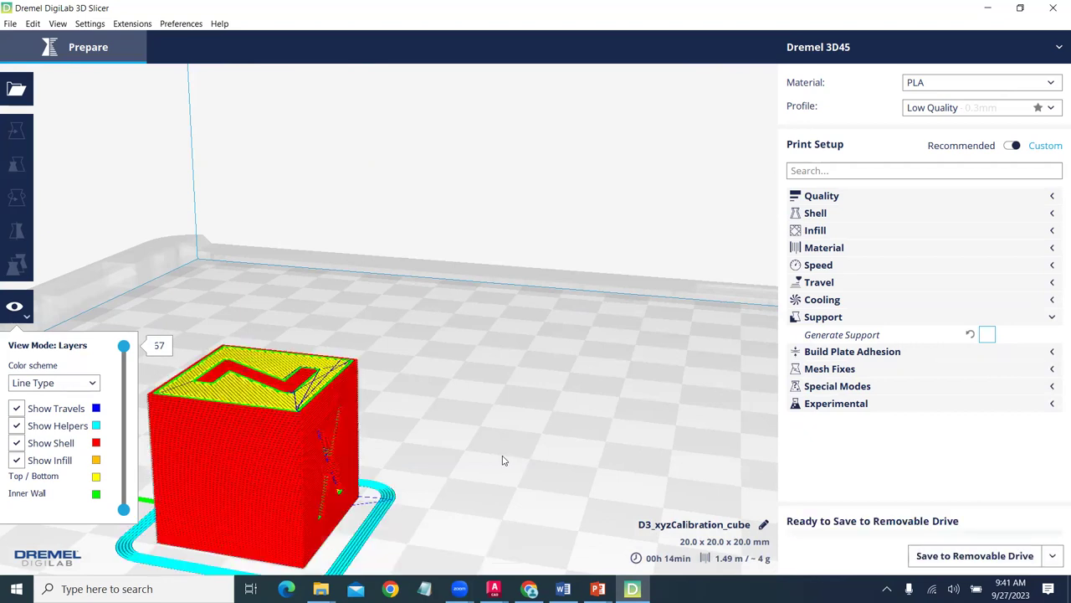
pyautogui.moveTo(514, 442); pyautogui.dragTo(674, 562, button='right')
pyautogui.moveTo(676, 559)
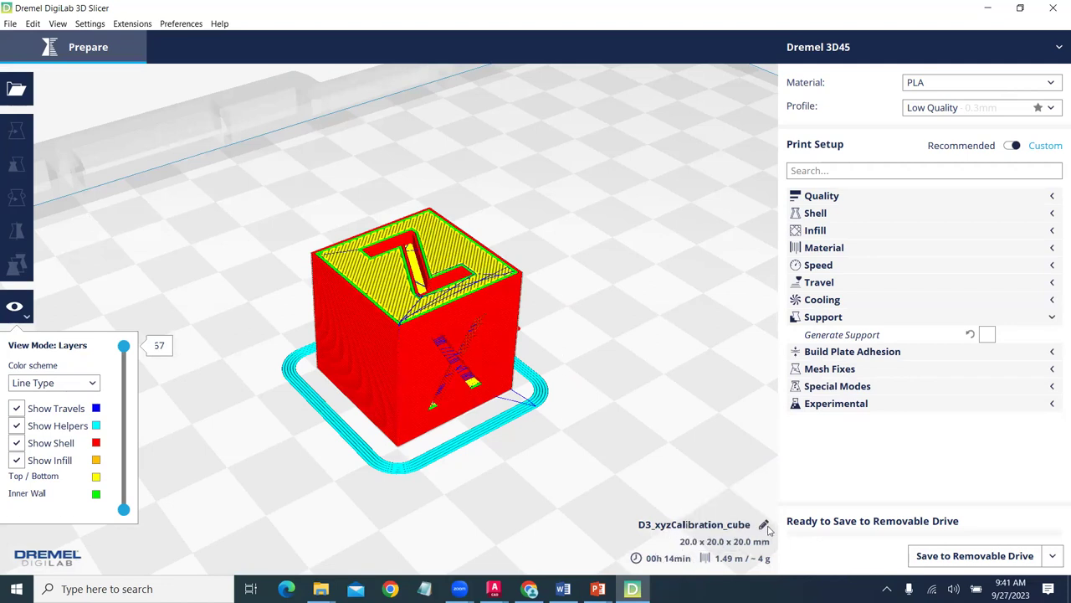
# Make the D3_xyzCalibration_cube name editable and start deleting it to replace with JC_cube
pyautogui.click(762, 527)
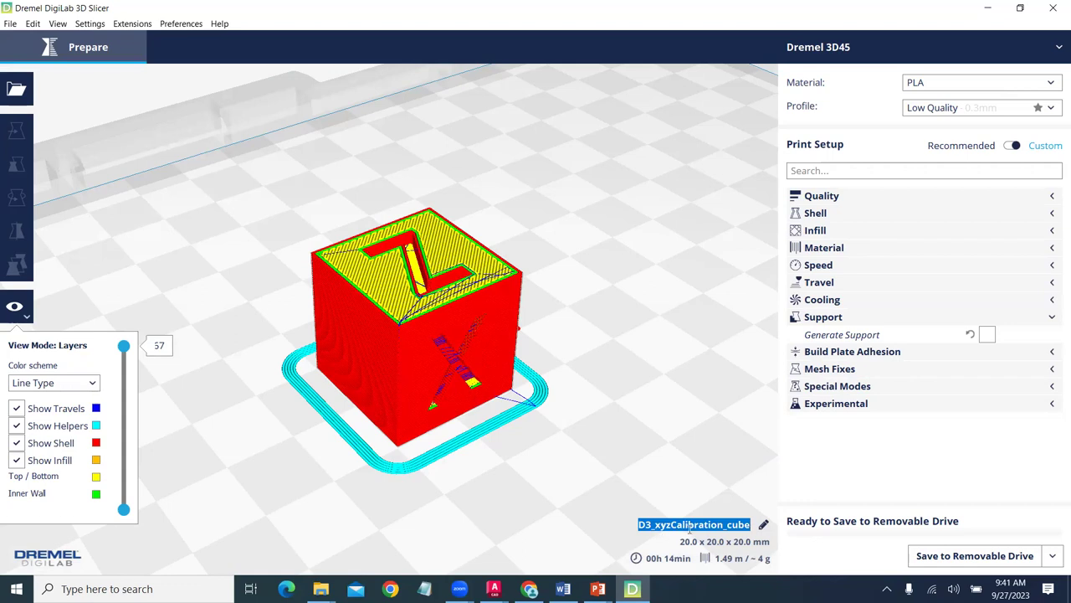
pyautogui.click(720, 525)
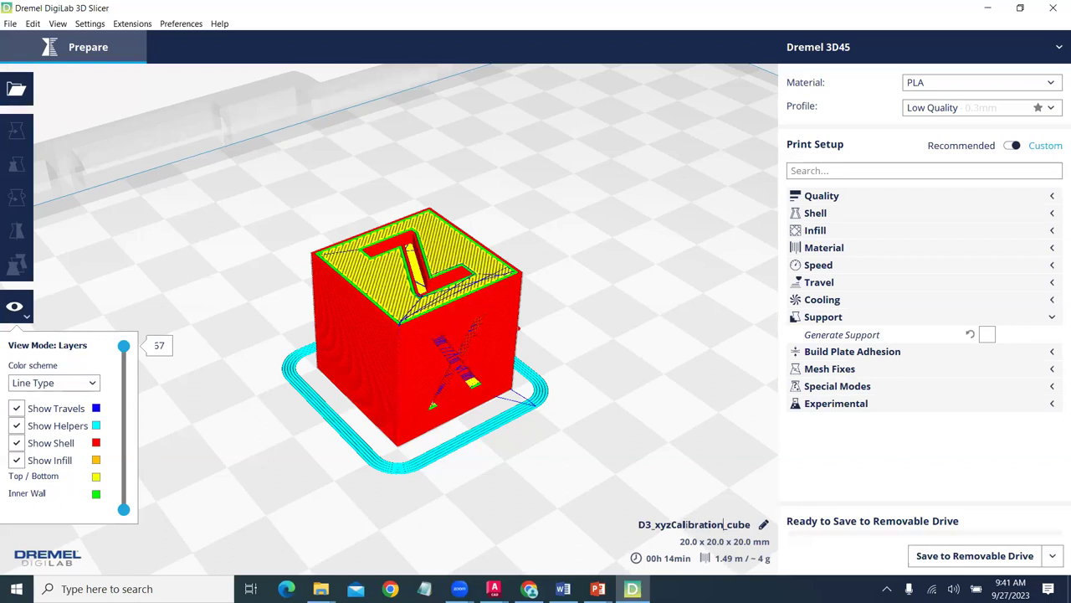
pyautogui.press('BackSpace')
pyautogui.press('BackSpace')
pyautogui.press('BackSpace')
pyautogui.press('BackSpace')
pyautogui.press('BackSpace')
pyautogui.press('BackSpace')
pyautogui.press('BackSpace')
pyautogui.press('BackSpace')
pyautogui.press('BackSpace')
pyautogui.press('BackSpace')
pyautogui.press('BackSpace')
pyautogui.press('BackSpace')
pyautogui.press('BackSpace')
pyautogui.press('BackSpace')
pyautogui.press('BackSpace')
pyautogui.moveTo(122, 364)
pyautogui.mouseDown()
pyautogui.moveTo(114, 515)
pyautogui.moveTo(125, 350)
pyautogui.mouseUp()
pyautogui.press('Up')
pyautogui.press('Up')
pyautogui.press('Down')
pyautogui.press('Down')
pyautogui.press('Down')
pyautogui.press('Down')
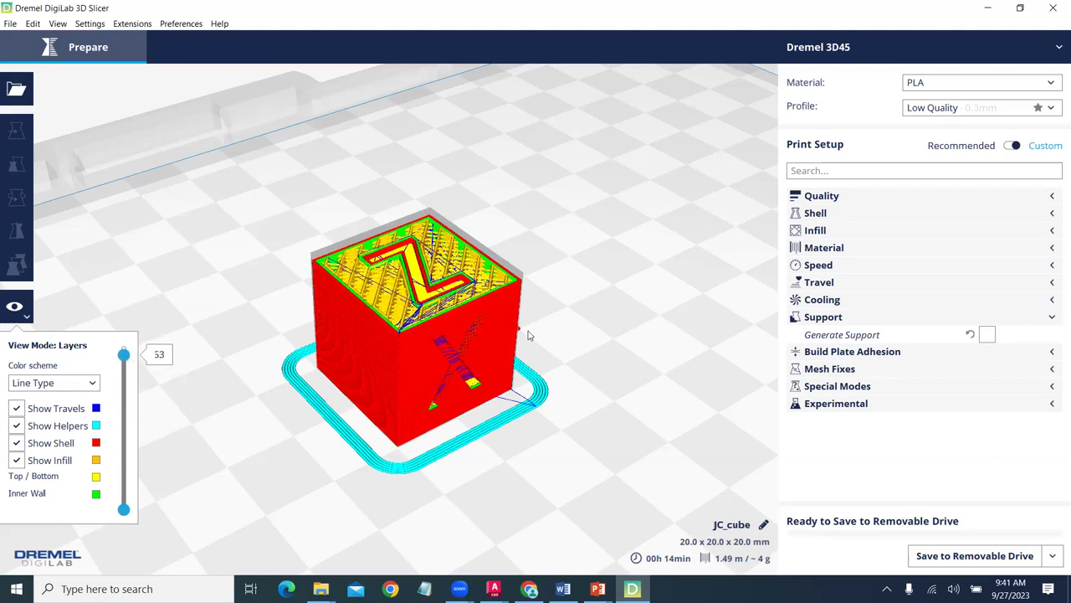
pyautogui.scroll(5, 416, 297)
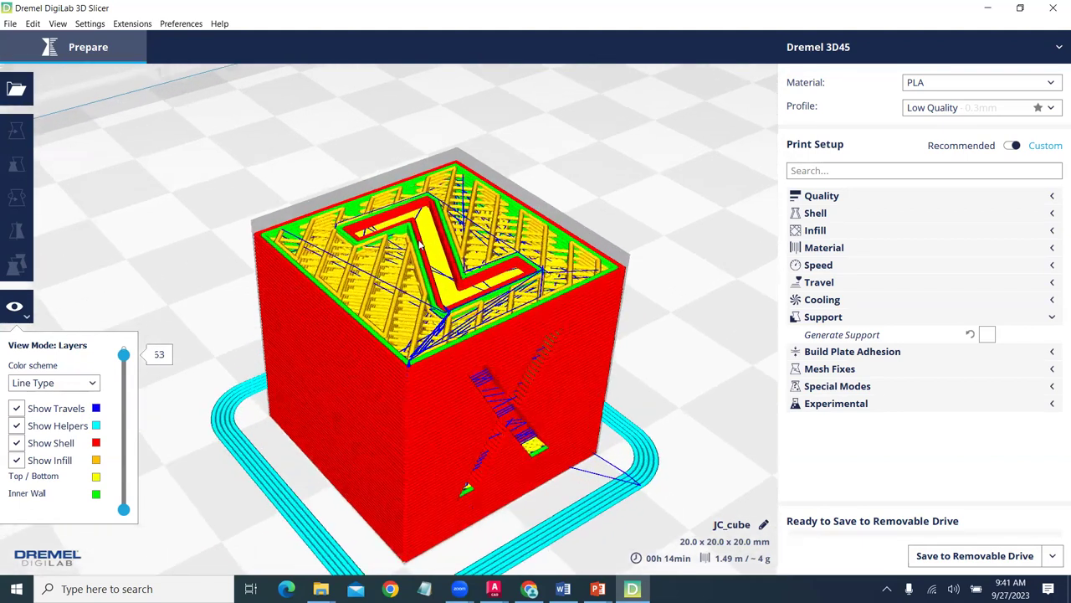
pyautogui.scroll(3, 335, 220)
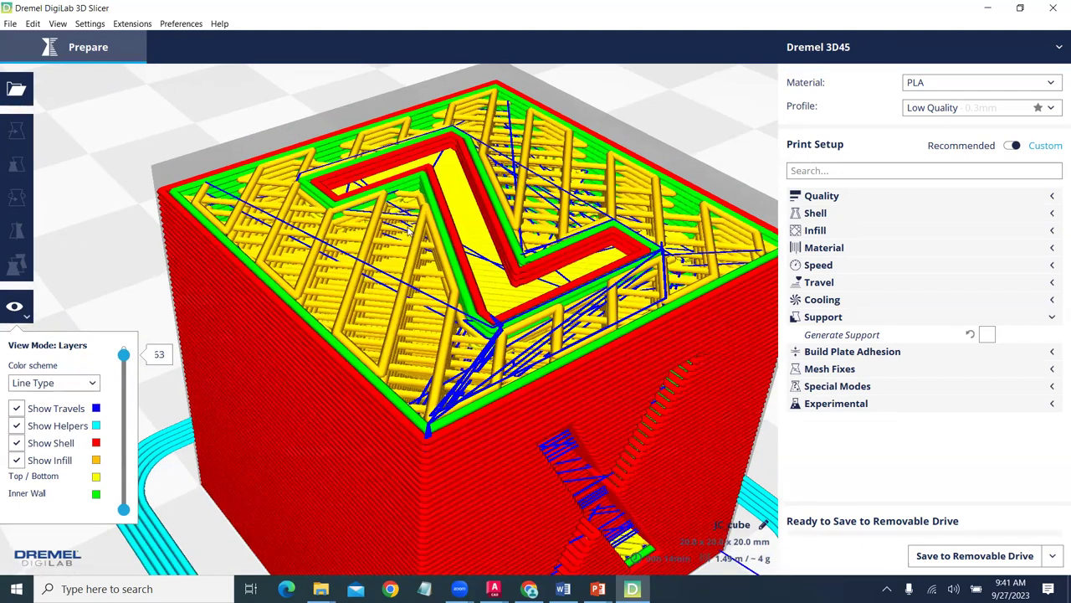
pyautogui.moveTo(124, 356); pyautogui.dragTo(126, 345)
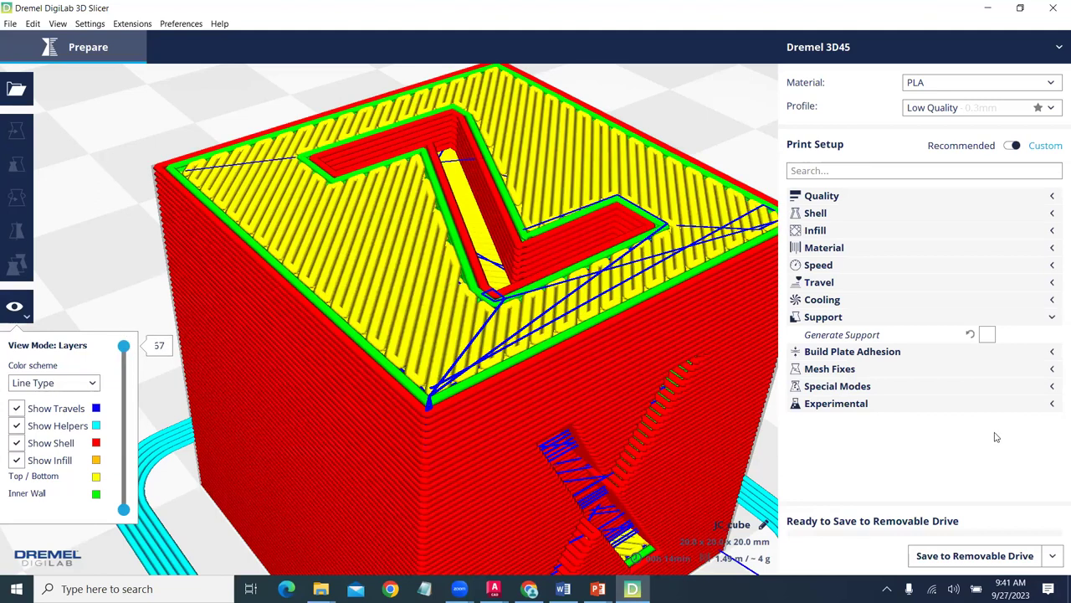
pyautogui.scroll(-2, 621, 301)
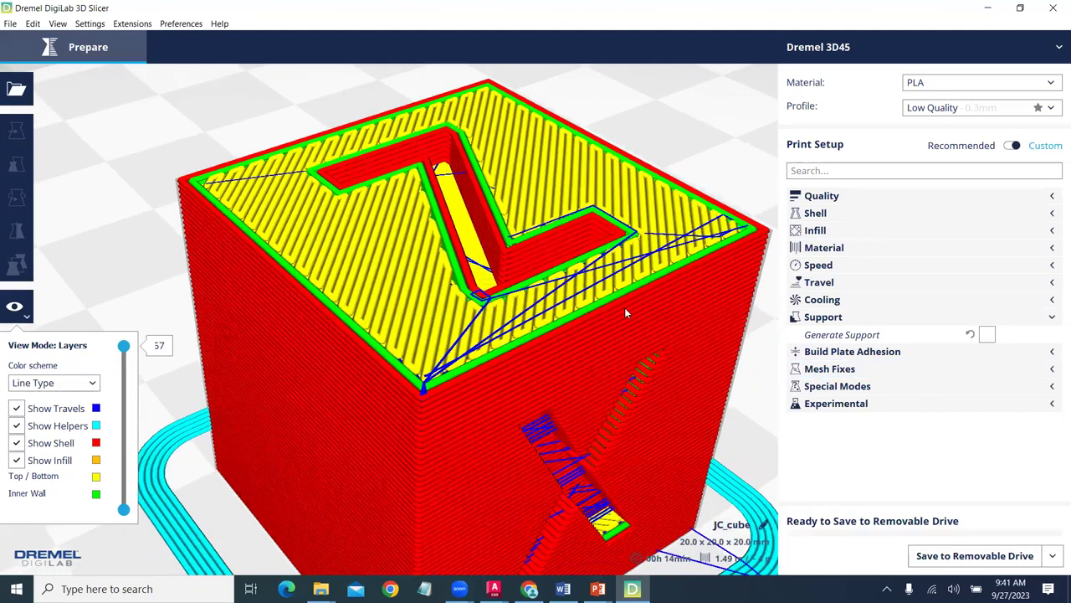
pyautogui.scroll(-2, 660, 335)
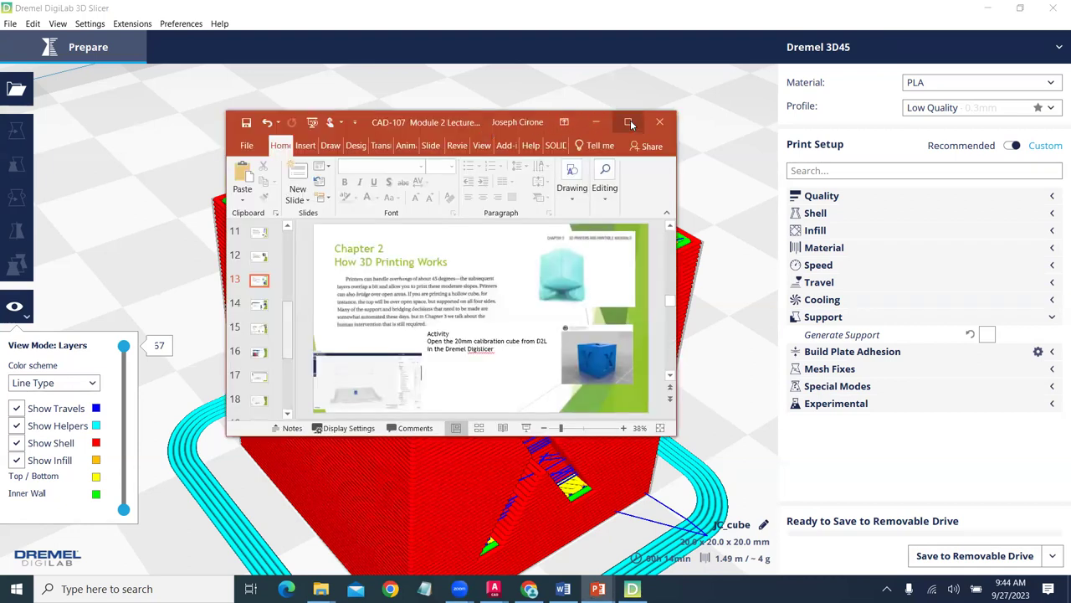
# Maximize the PowerPoint window so slide 13, the calibration cube activity, fills the screen
pyautogui.click(632, 123)
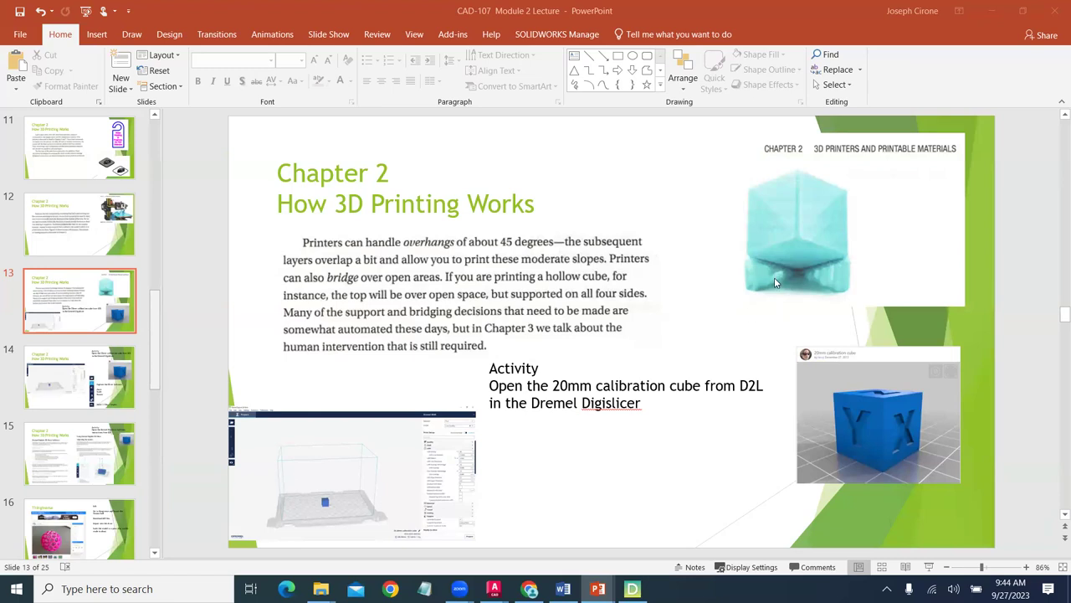
# Scroll past slides 14 and 15 to slide 16, the Thingiverse Voronoi ball lab
pyautogui.scroll(-1, 726, 346)
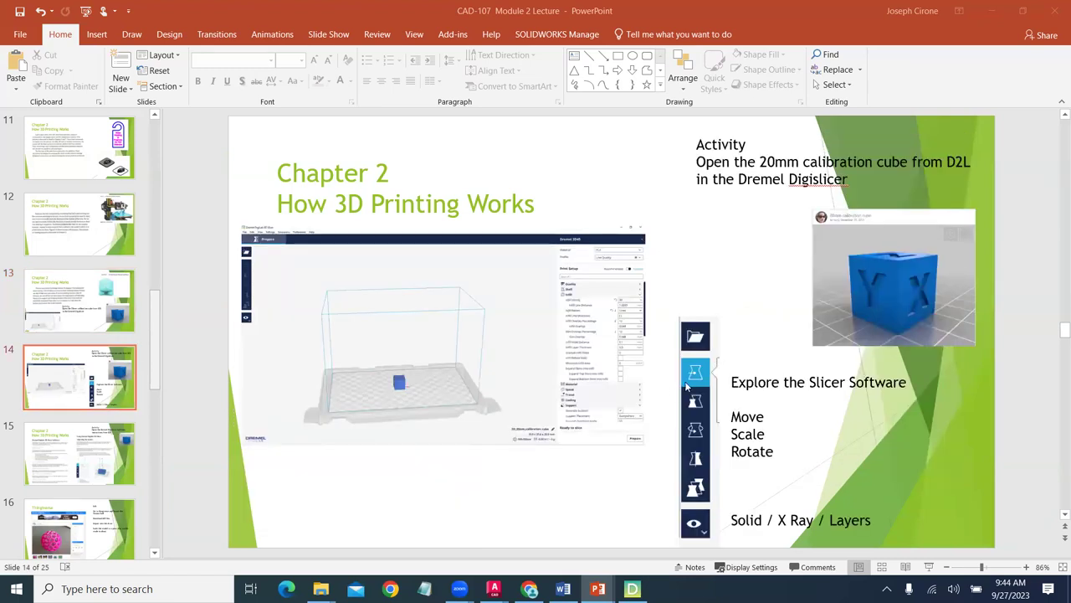
pyautogui.scroll(-2, 796, 316)
pyautogui.scroll(2, 794, 315)
pyautogui.scroll(-1, 791, 314)
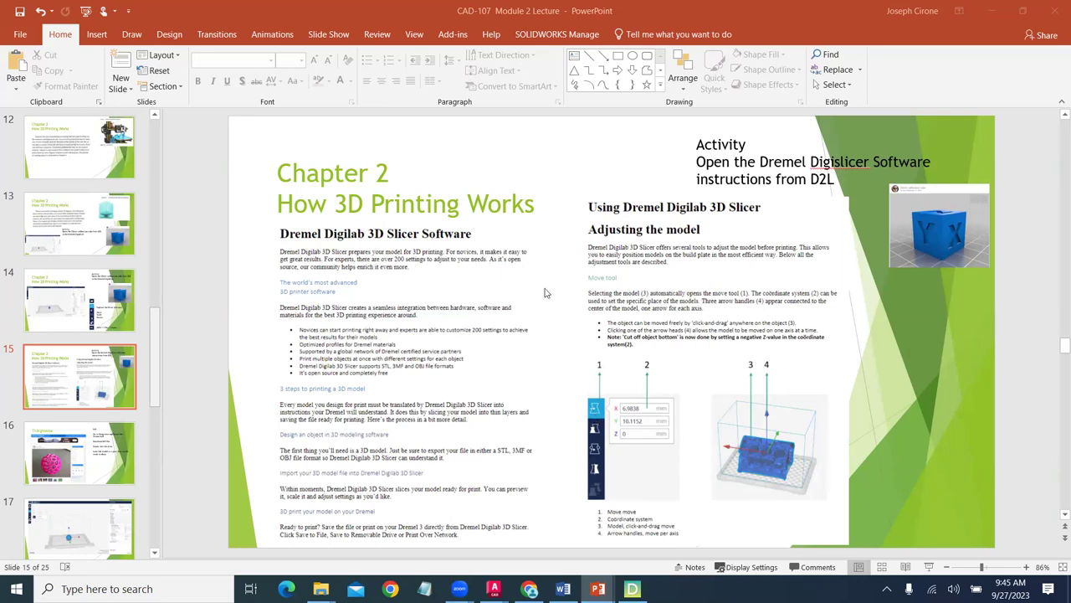
pyautogui.scroll(-1, 545, 293)
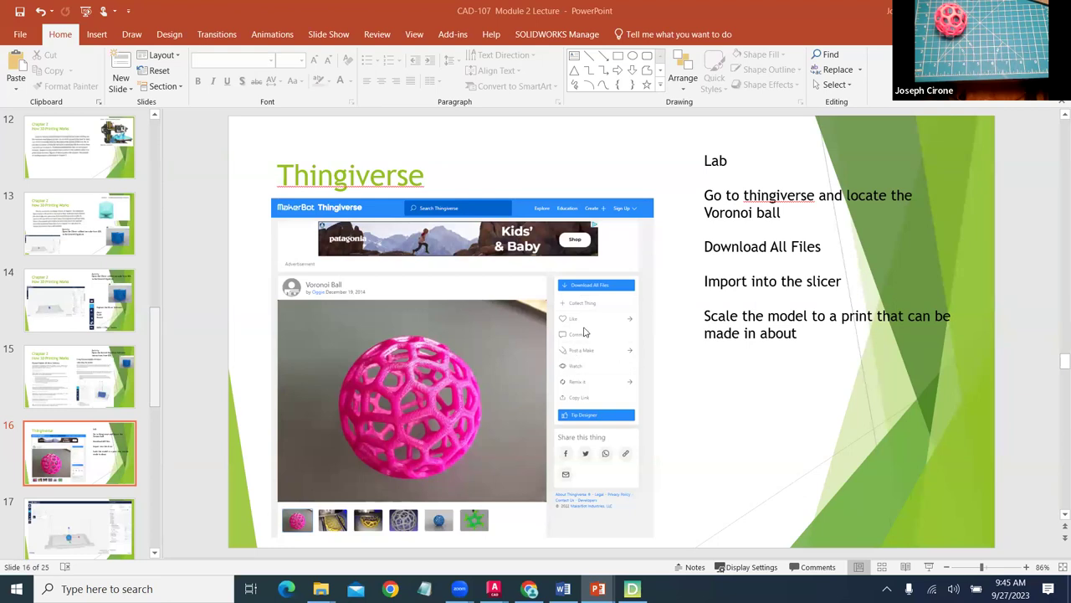
# Scroll past slides 17 and 18 to slide 19, Filament Choices
pyautogui.scroll(-1, 580, 337)
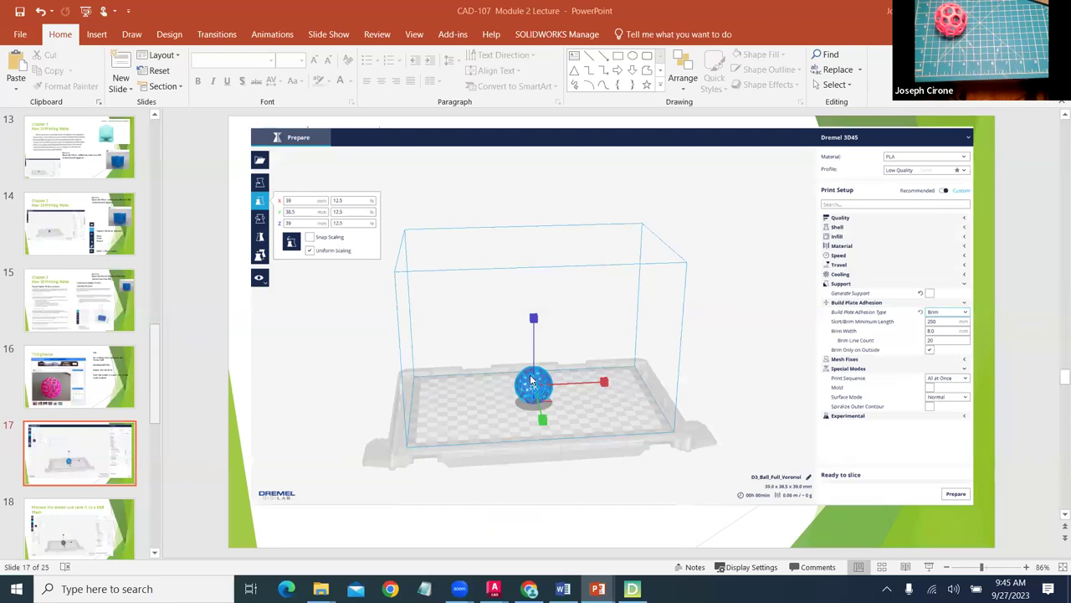
pyautogui.scroll(-1, 530, 381)
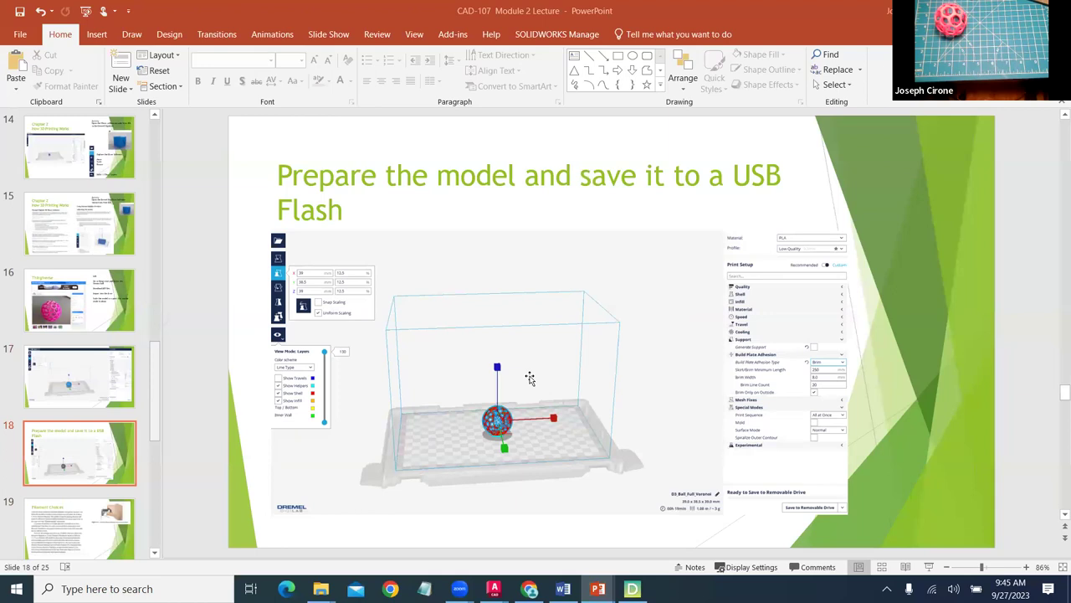
pyautogui.scroll(-1, 530, 379)
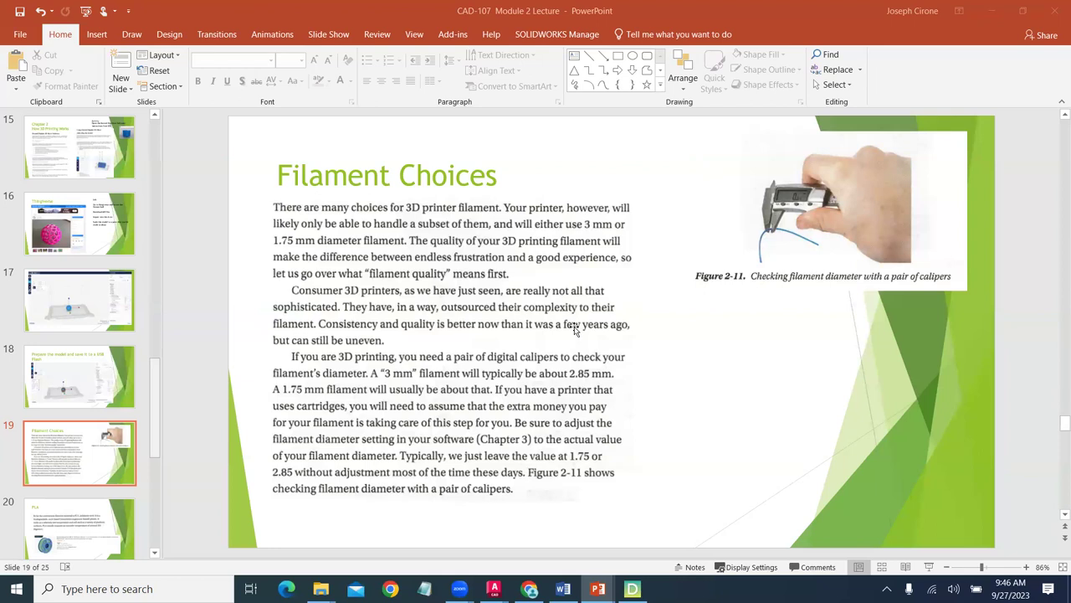
# Scroll past slide 20 (PLA) to slide 21, Post Processing
pyautogui.scroll(-1, 574, 329)
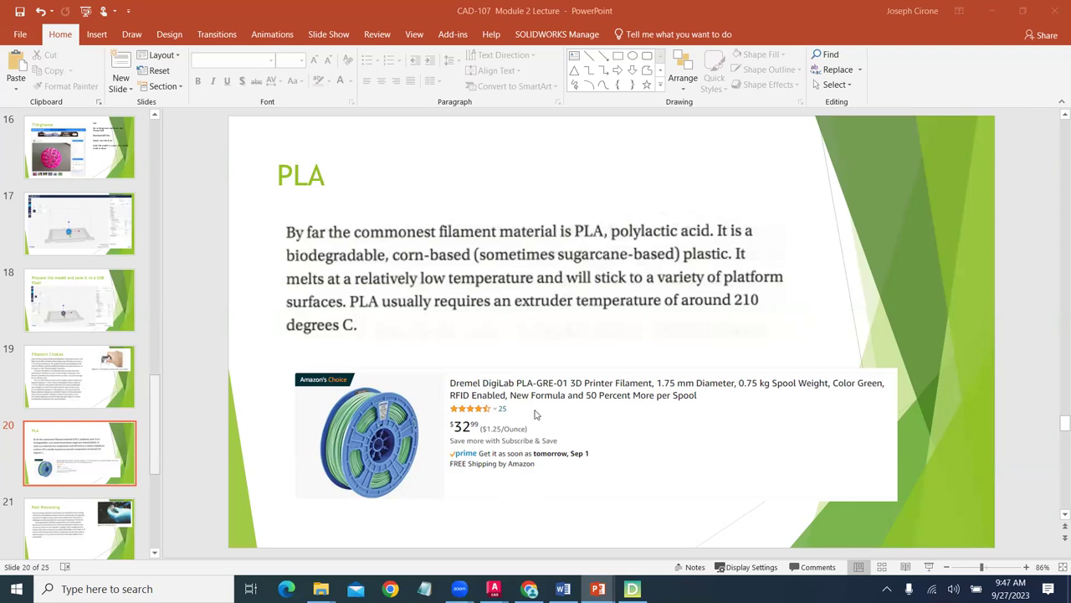
pyautogui.scroll(-1, 536, 413)
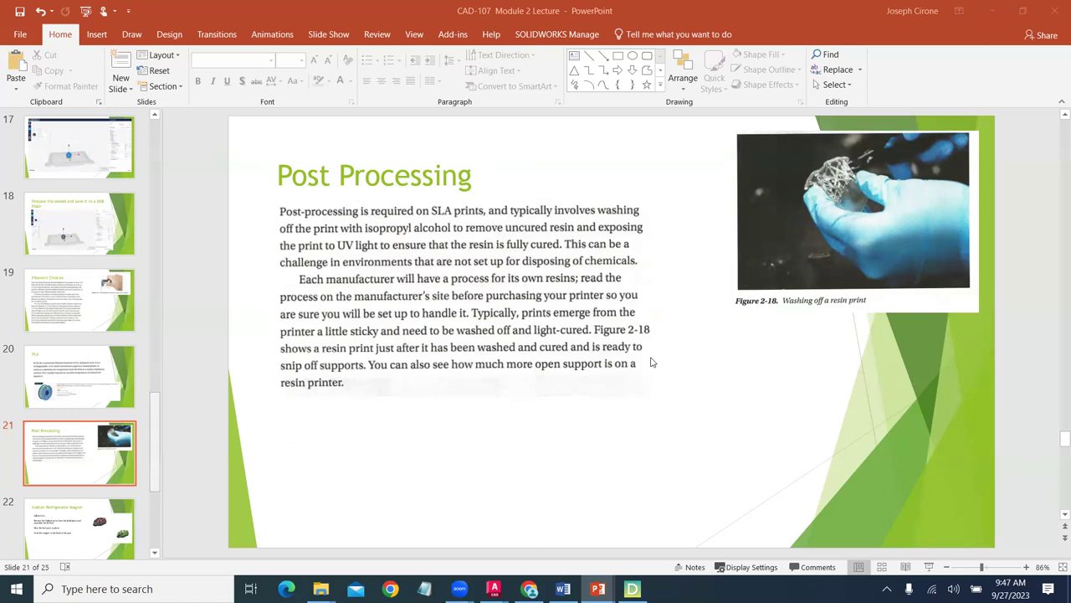
# Scroll past slide 22 to slide 23, Review Questions - Homework
pyautogui.scroll(-1, 652, 362)
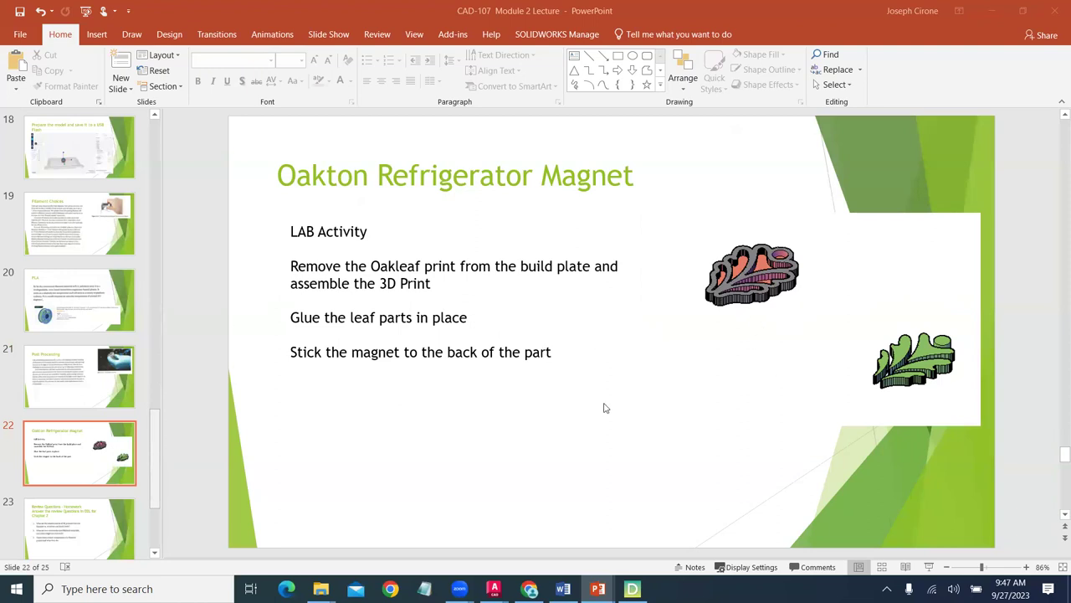
pyautogui.scroll(-2, 770, 294)
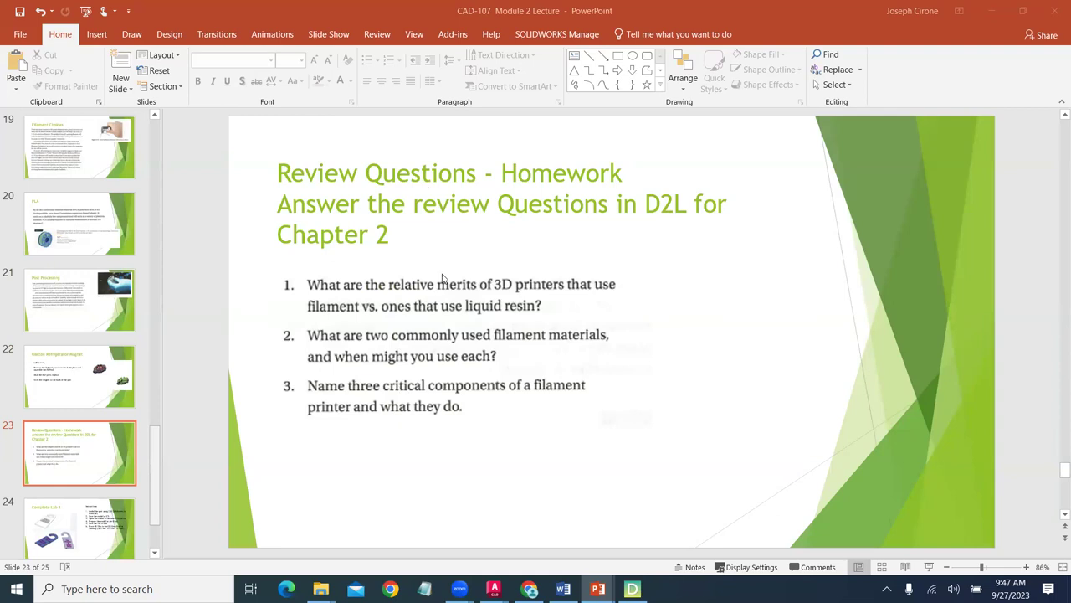
# Scroll past slide 24, Complete Lab 1, to the final slide 25, Thank you
pyautogui.scroll(-1, 451, 263)
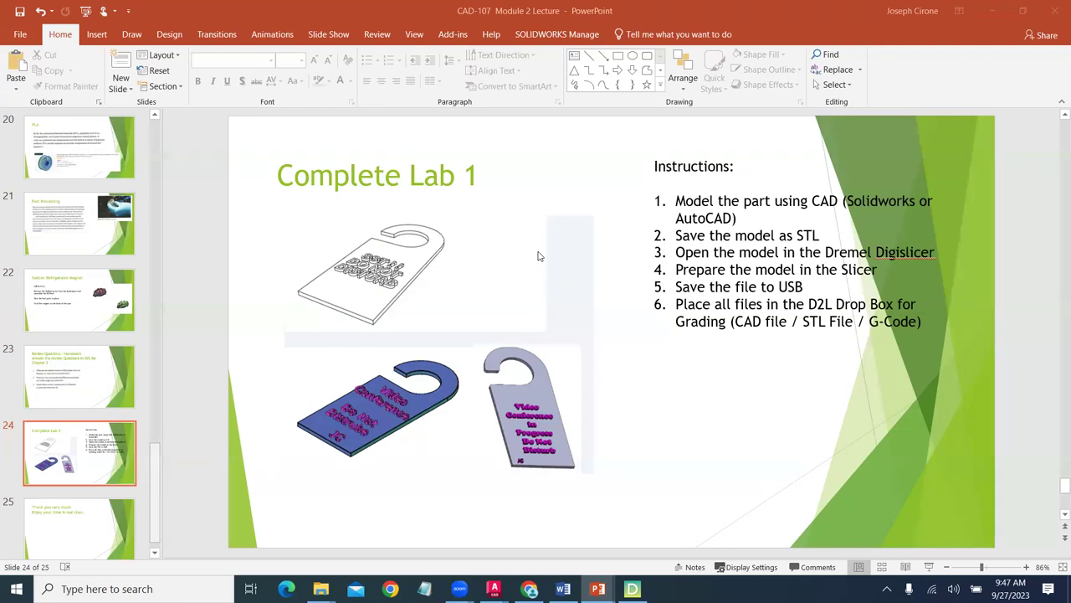
pyautogui.scroll(-1, 540, 256)
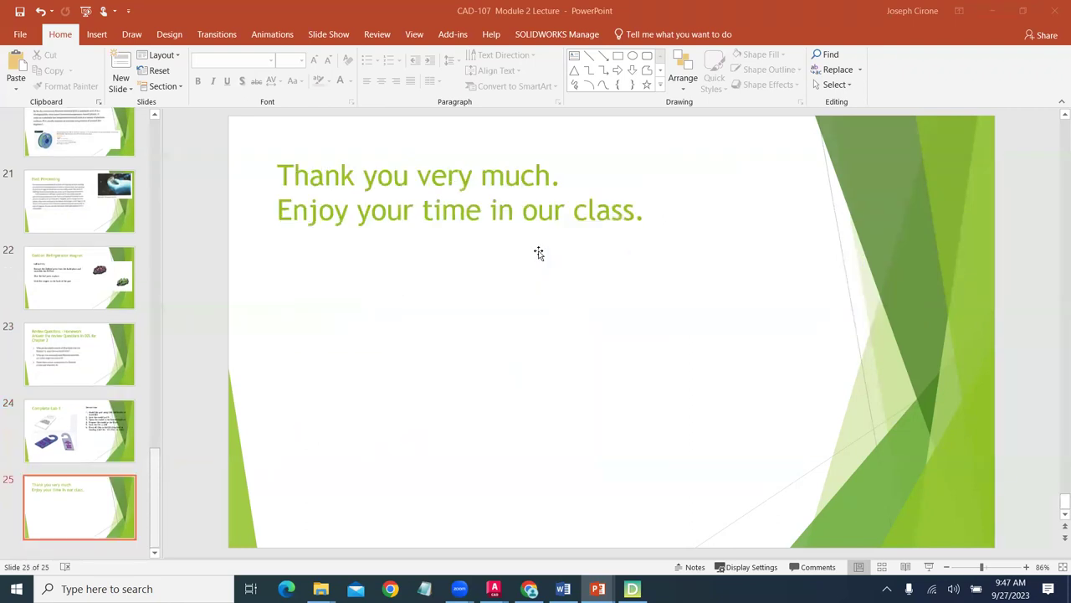